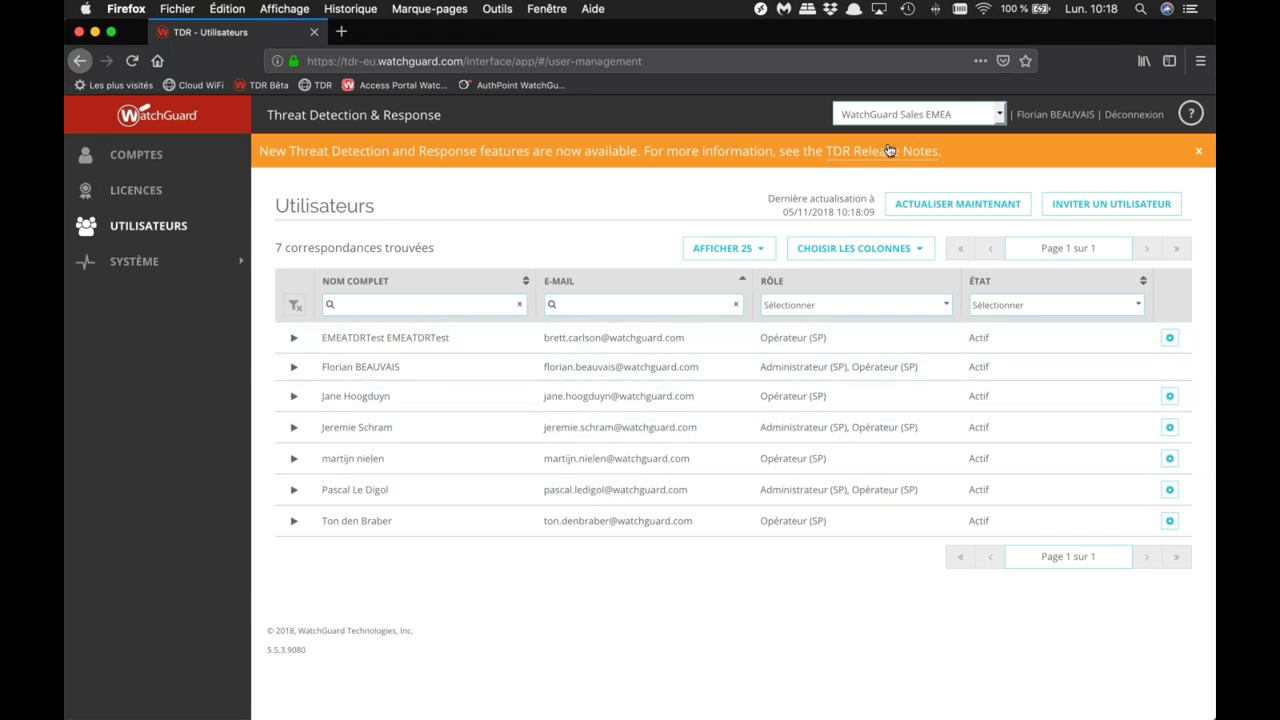
Step: Switch the managed account to WatchGuard France Paris and open its list of hosts (Hôtes)
{"action": "left_click", "coordinate": [925, 116]}
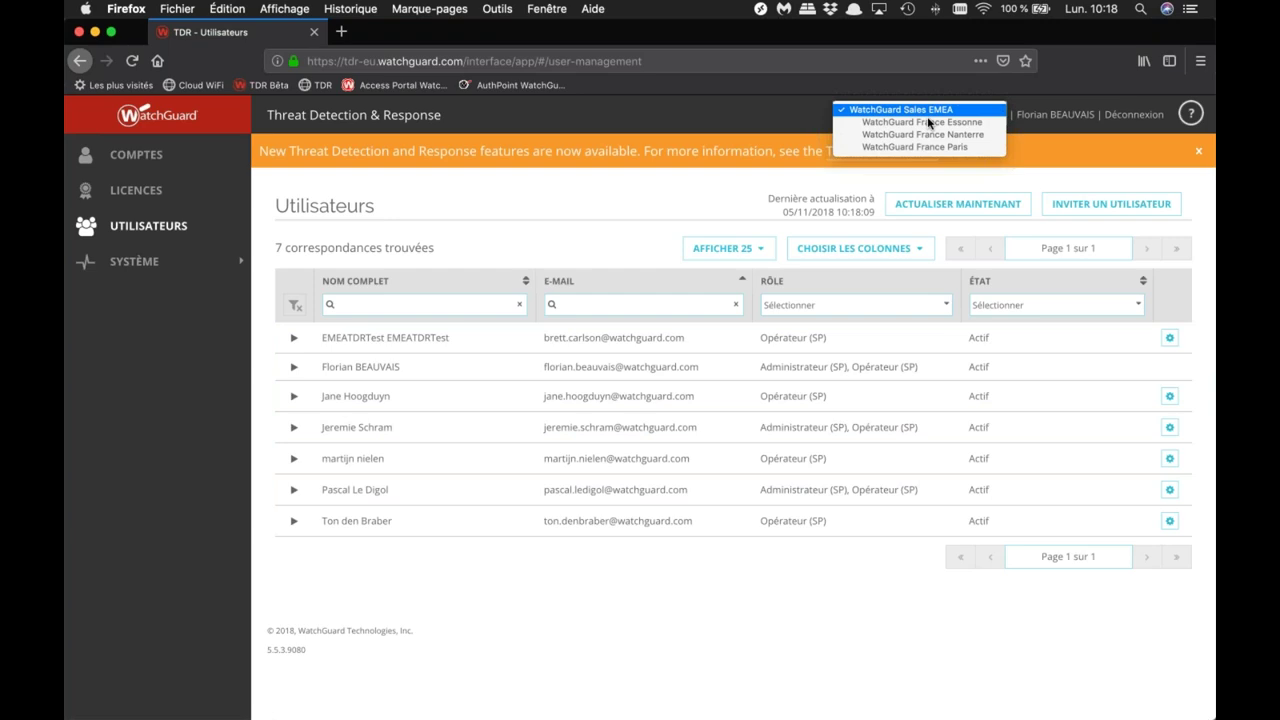
{"action": "left_click", "coordinate": [870, 147]}
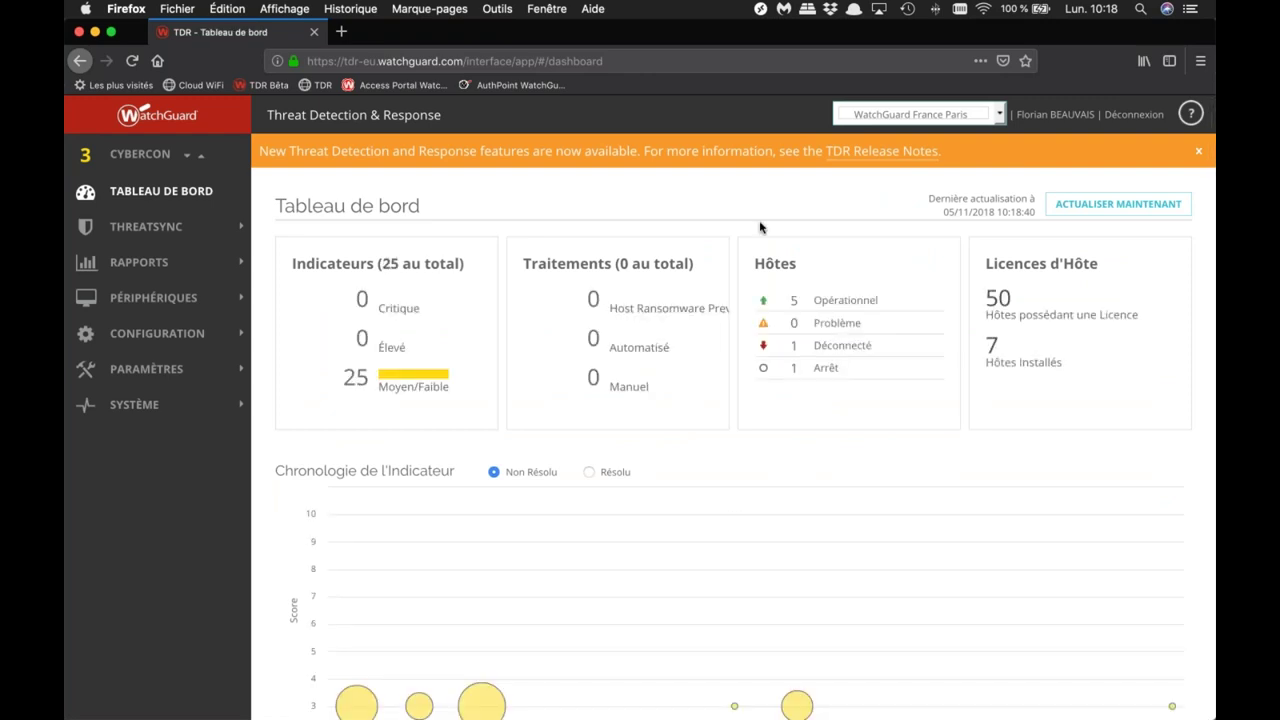
{"action": "scroll", "coordinate": [775, 260], "scroll_direction": "down", "scroll_amount": 1}
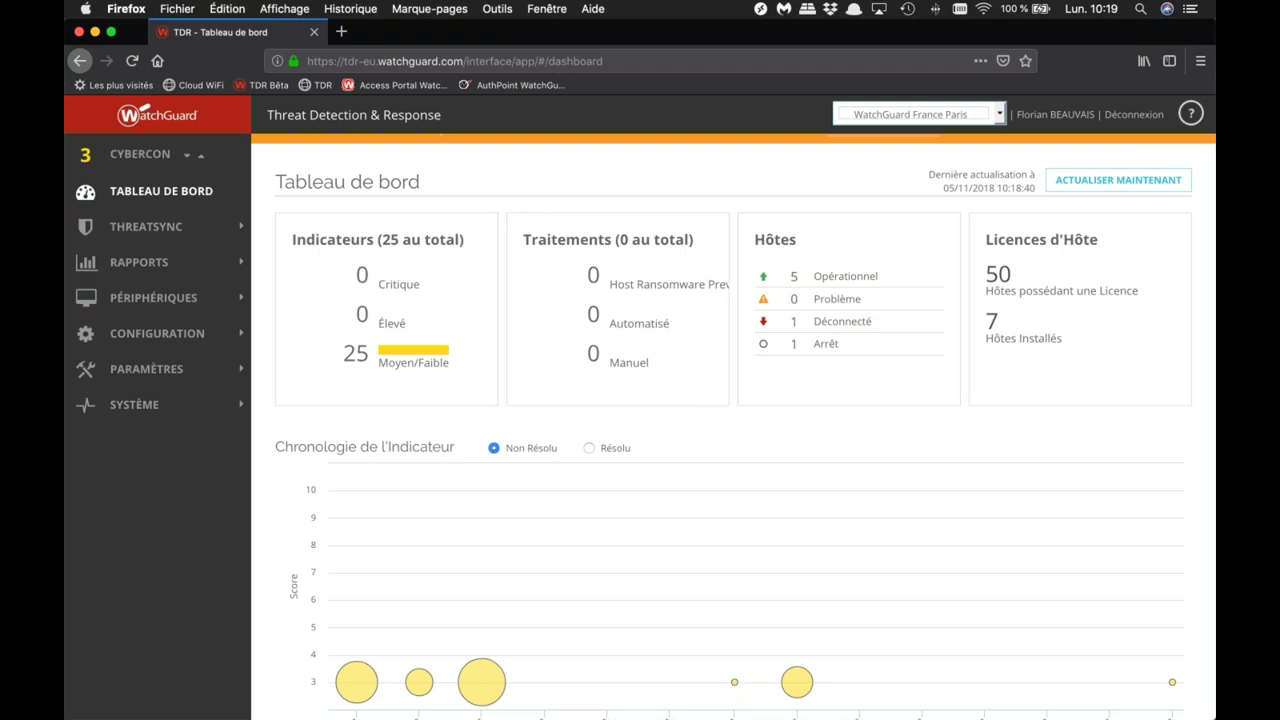
{"action": "left_click", "coordinate": [168, 302]}
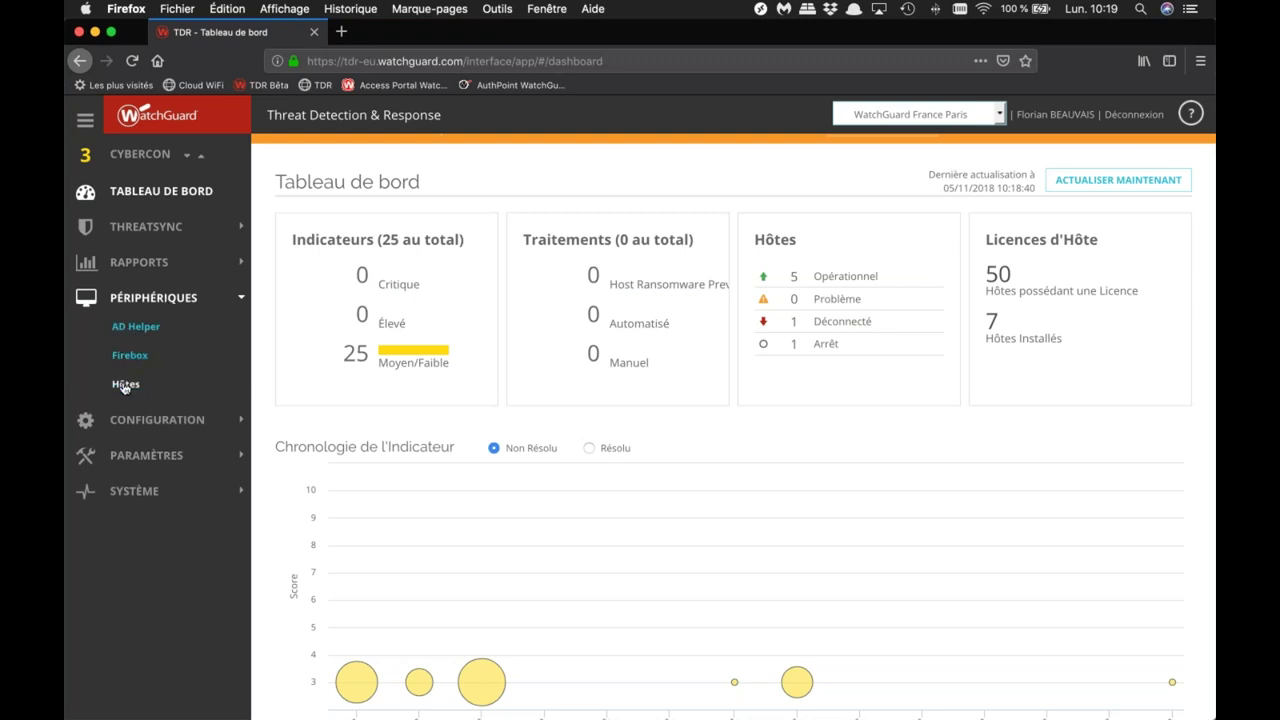
{"action": "left_click", "coordinate": [124, 388]}
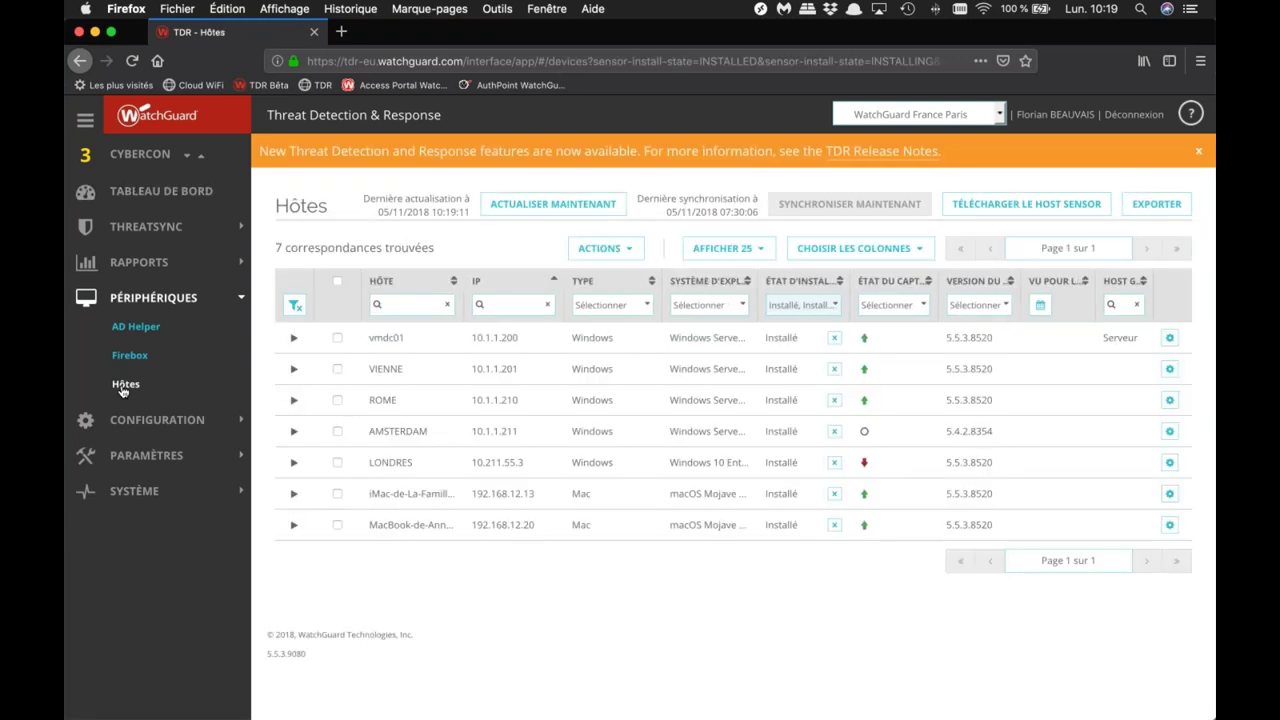
Step: Open the Host Sensor configuration page and review its Microsoft Windows and Red Hat Linux installer sections
{"action": "left_click", "coordinate": [125, 420]}
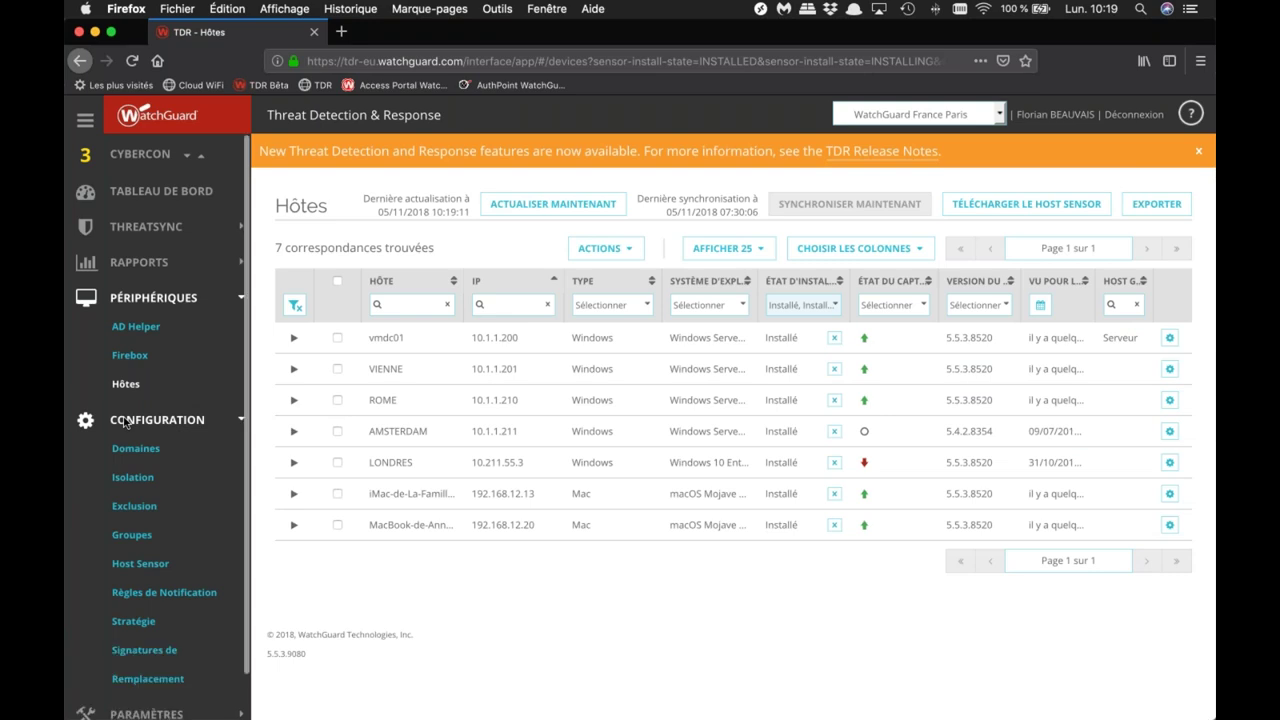
{"action": "scroll", "coordinate": [166, 435], "scroll_direction": "down", "scroll_amount": 1}
{"action": "scroll", "coordinate": [165, 435], "scroll_direction": "down", "scroll_amount": 1}
{"action": "left_click", "coordinate": [140, 538]}
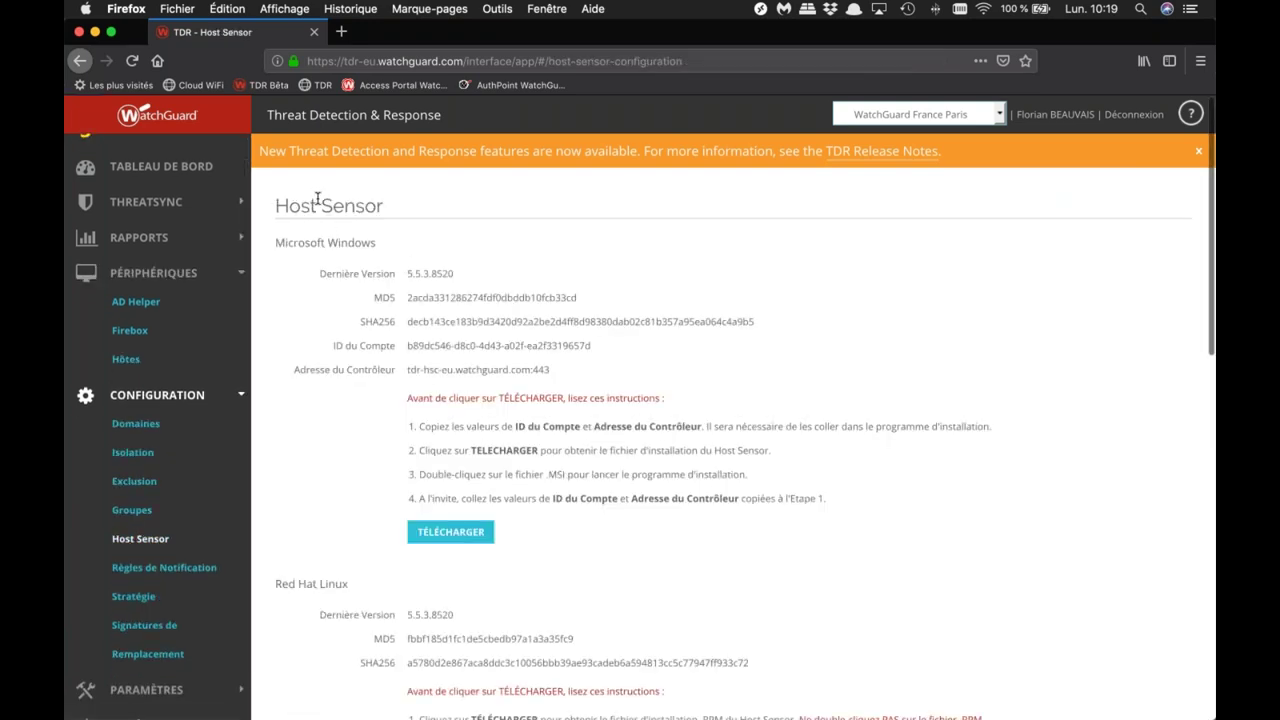
{"action": "triple_click", "coordinate": [366, 198]}
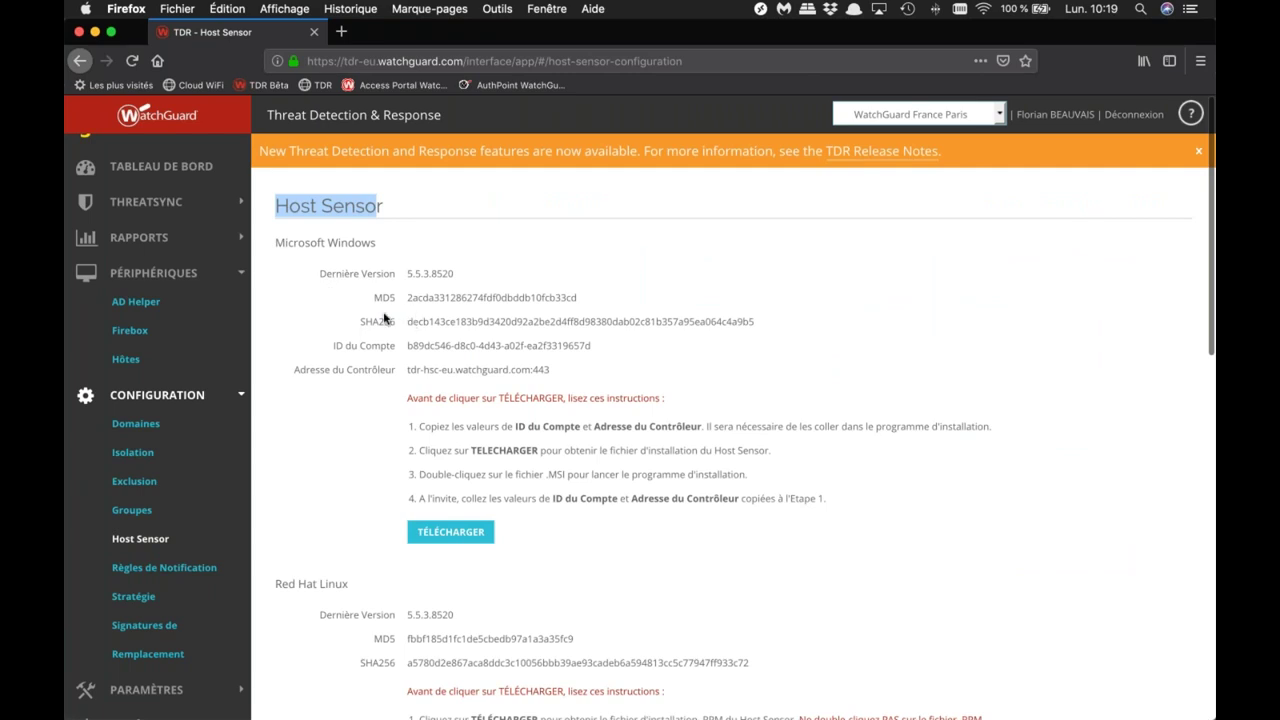
{"action": "scroll", "coordinate": [404, 312], "scroll_direction": "down", "scroll_amount": 2}
{"action": "scroll", "coordinate": [403, 312], "scroll_direction": "down", "scroll_amount": 5}
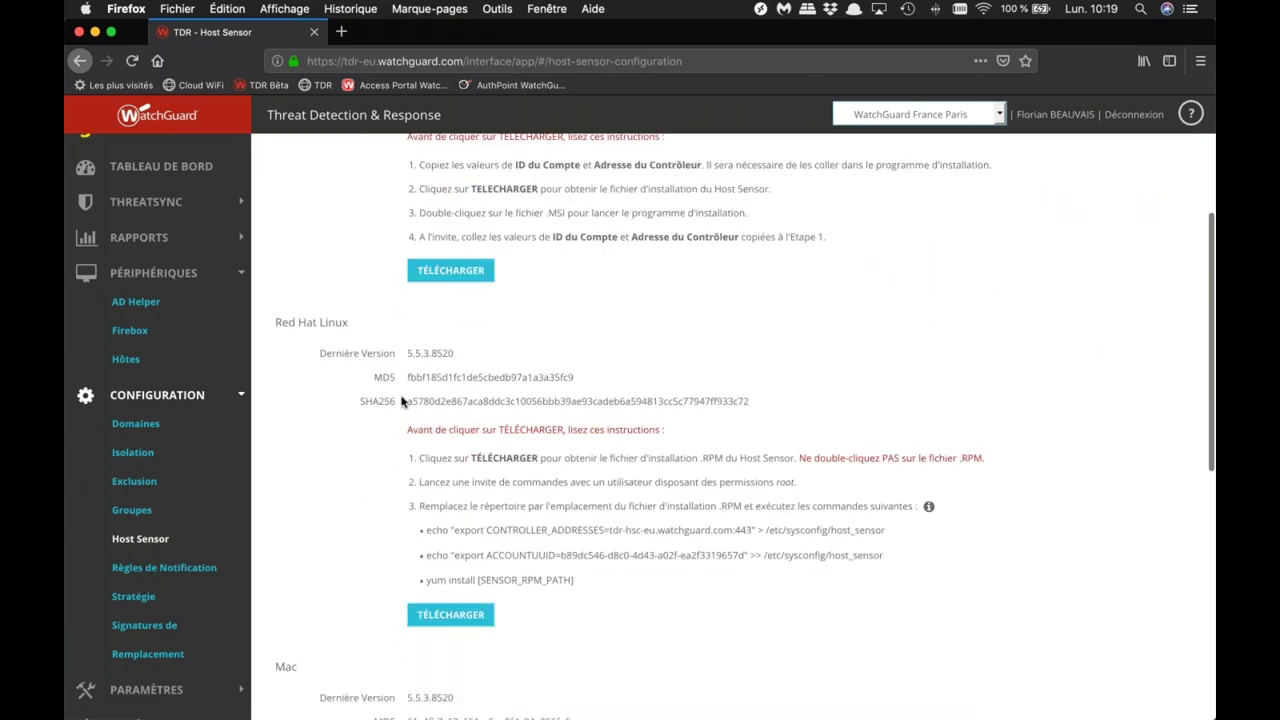
{"action": "scroll", "coordinate": [404, 350], "scroll_direction": "down", "scroll_amount": 1}
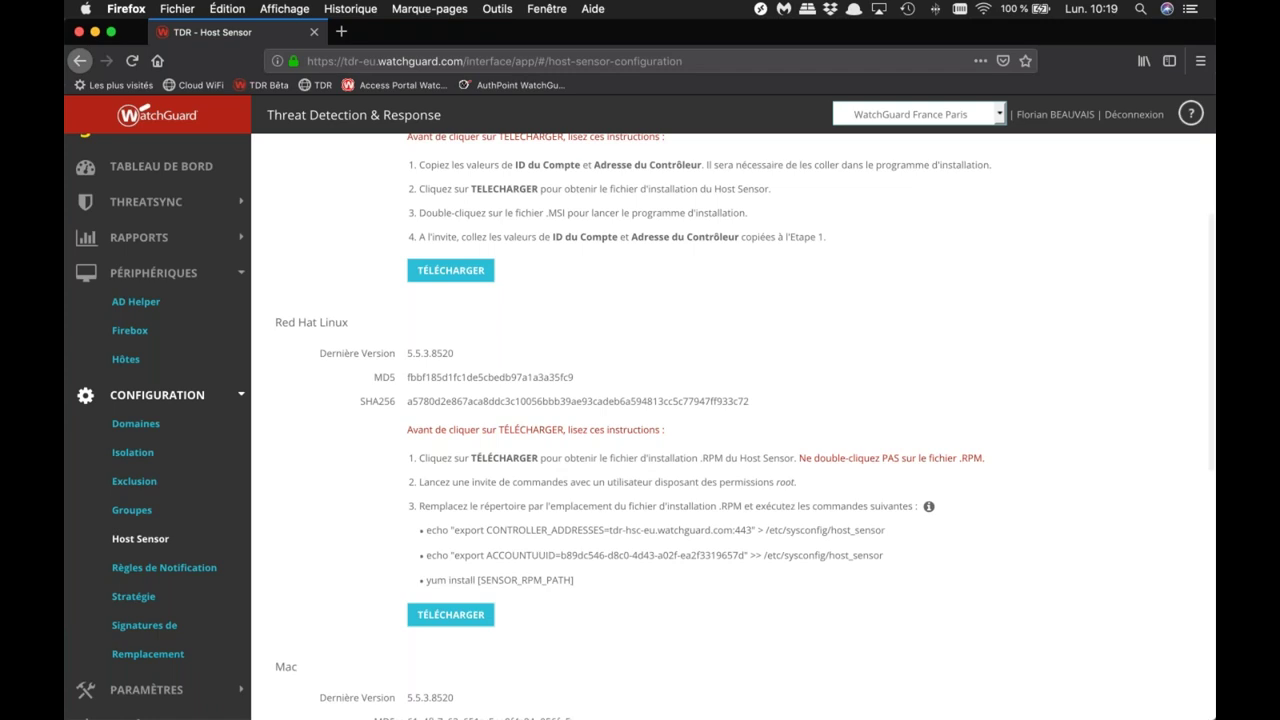
{"action": "scroll", "coordinate": [733, 408], "scroll_direction": "up", "scroll_amount": 6}
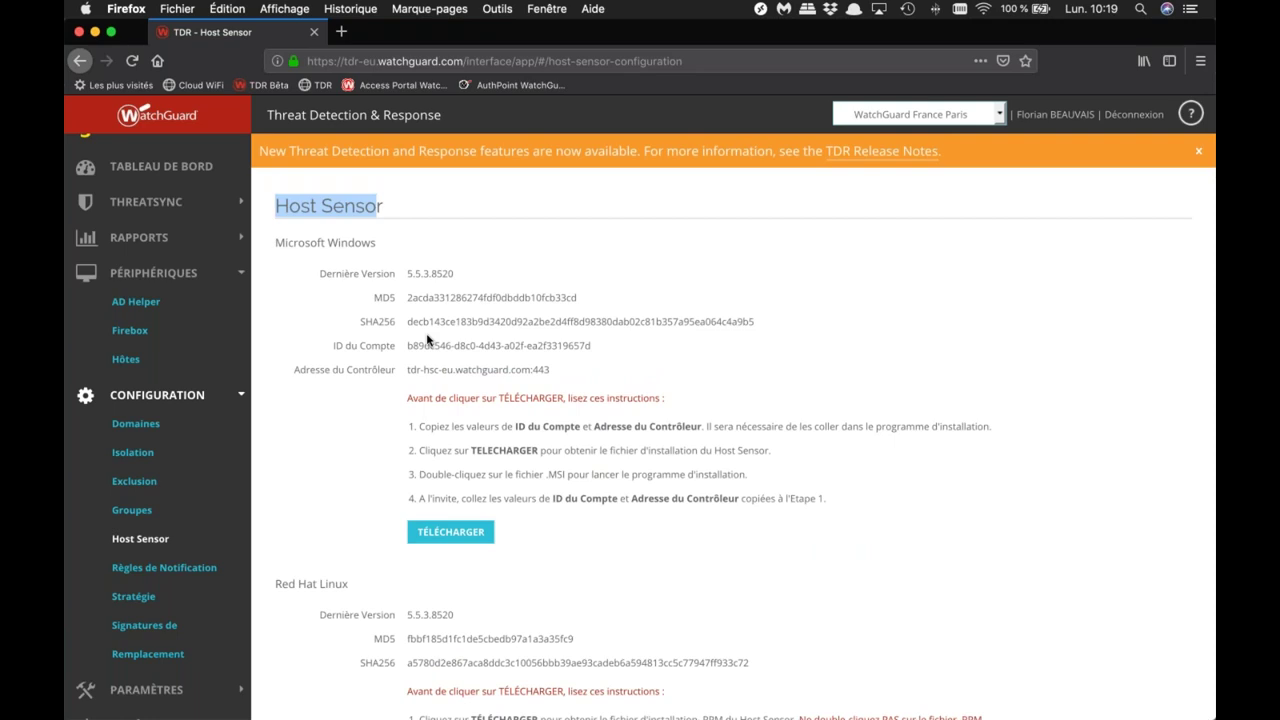
Step: Highlight the Paris account ID on the Host Sensor page, and switch to WatchGuard France Nanterre to compare its account ID
{"action": "left_click_drag", "start_coordinate": [405, 345], "coordinate": [594, 347]}
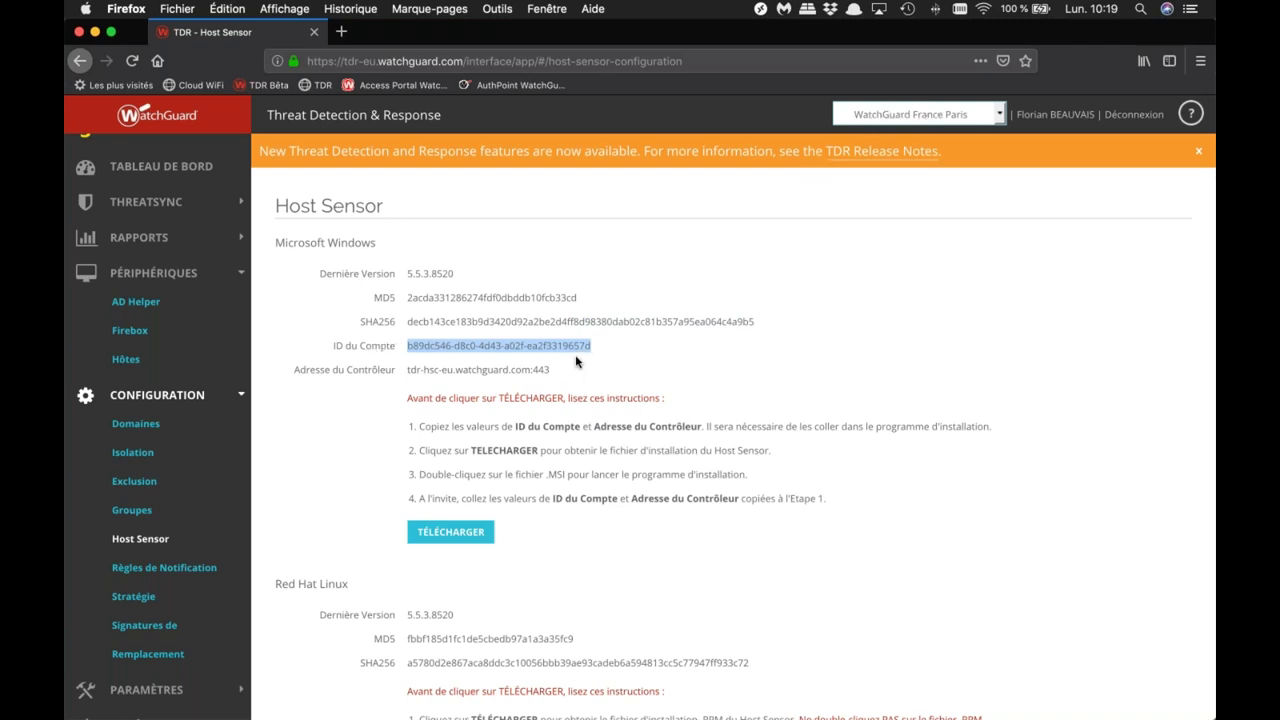
{"action": "left_click", "coordinate": [920, 114]}
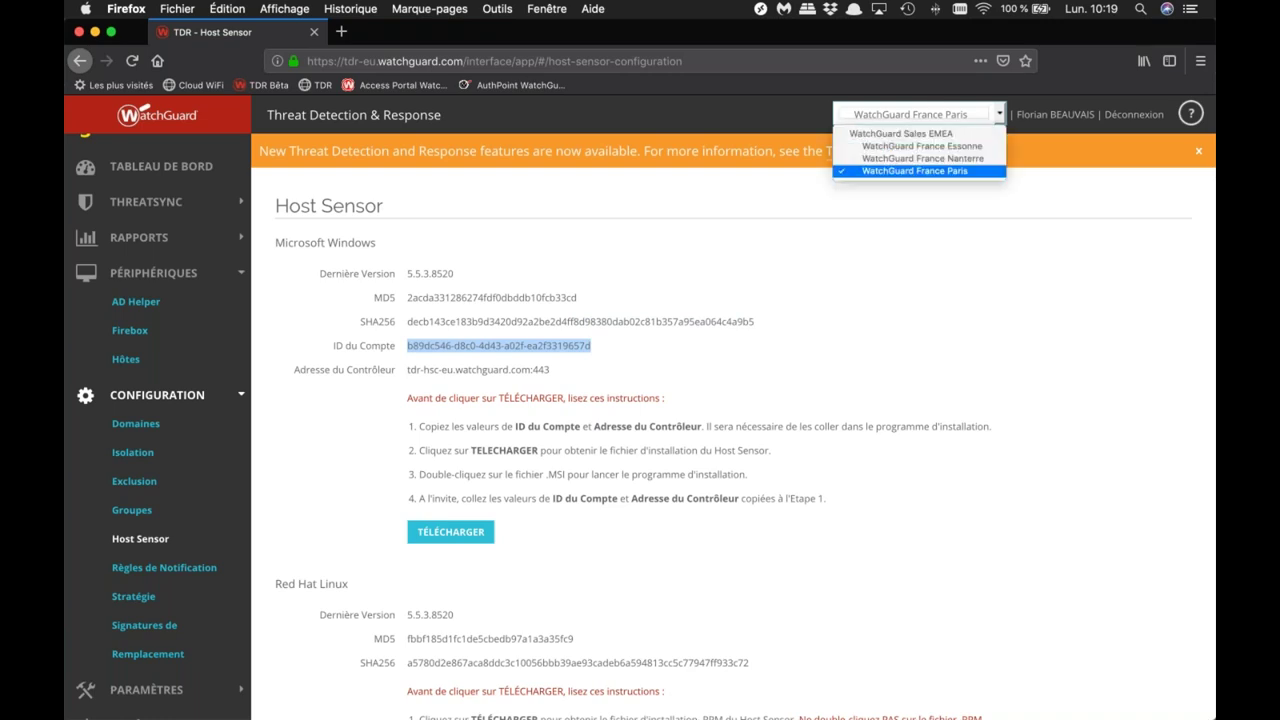
{"action": "left_click", "coordinate": [890, 169]}
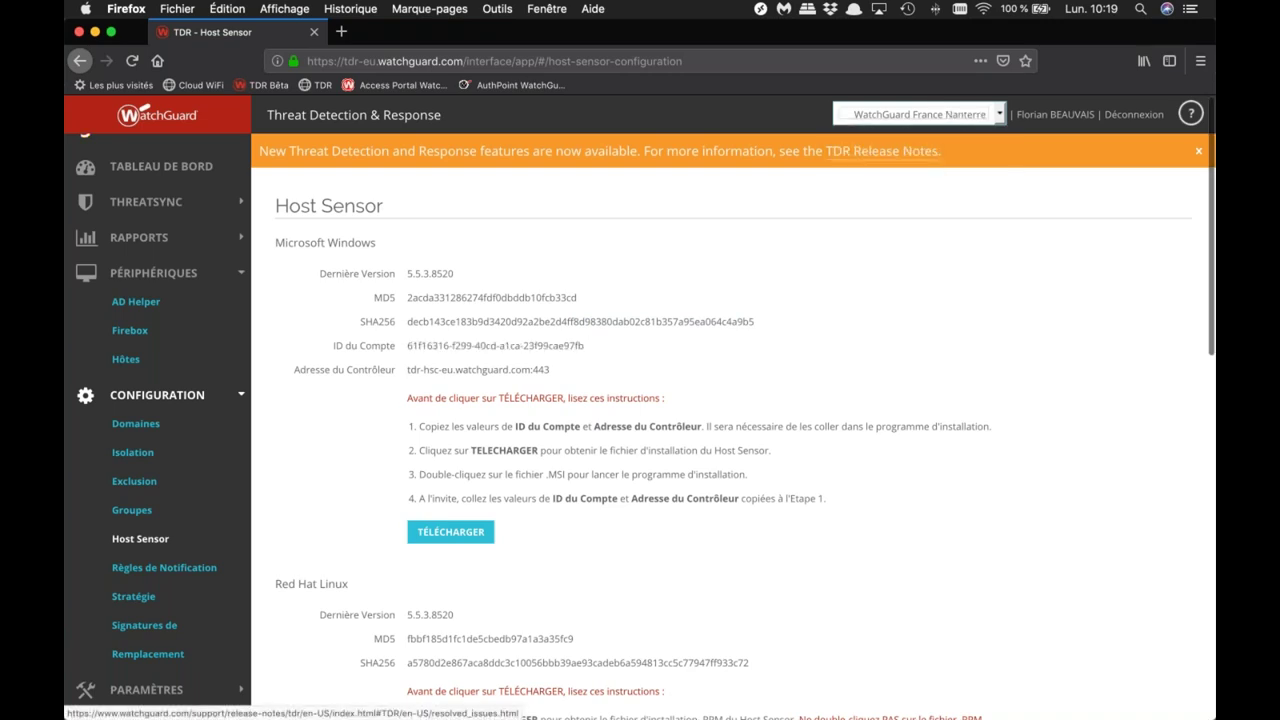
{"action": "triple_click", "coordinate": [576, 346]}
Step: Return to the WatchGuard France Paris account and highlight its account ID and controller address in the Windows section
{"action": "left_click", "coordinate": [914, 114]}
{"action": "left_click", "coordinate": [899, 171]}
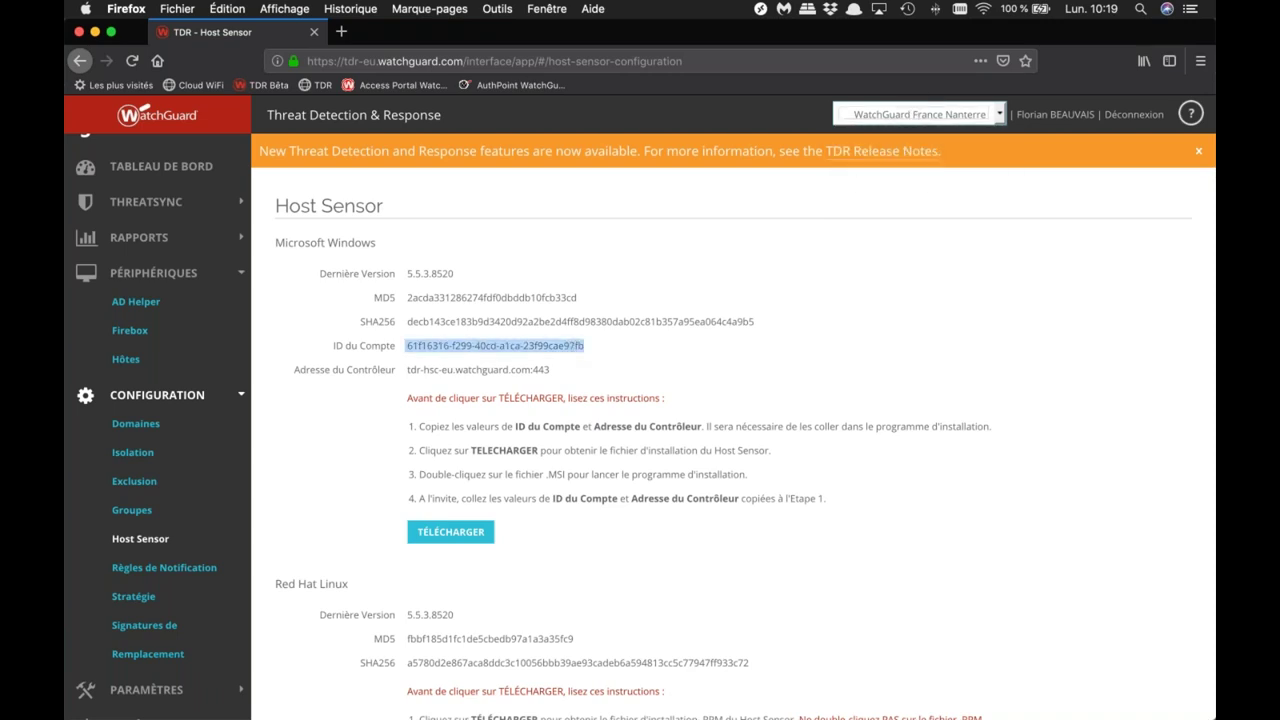
{"action": "double_click", "coordinate": [495, 345]}
{"action": "triple_click", "coordinate": [495, 345]}
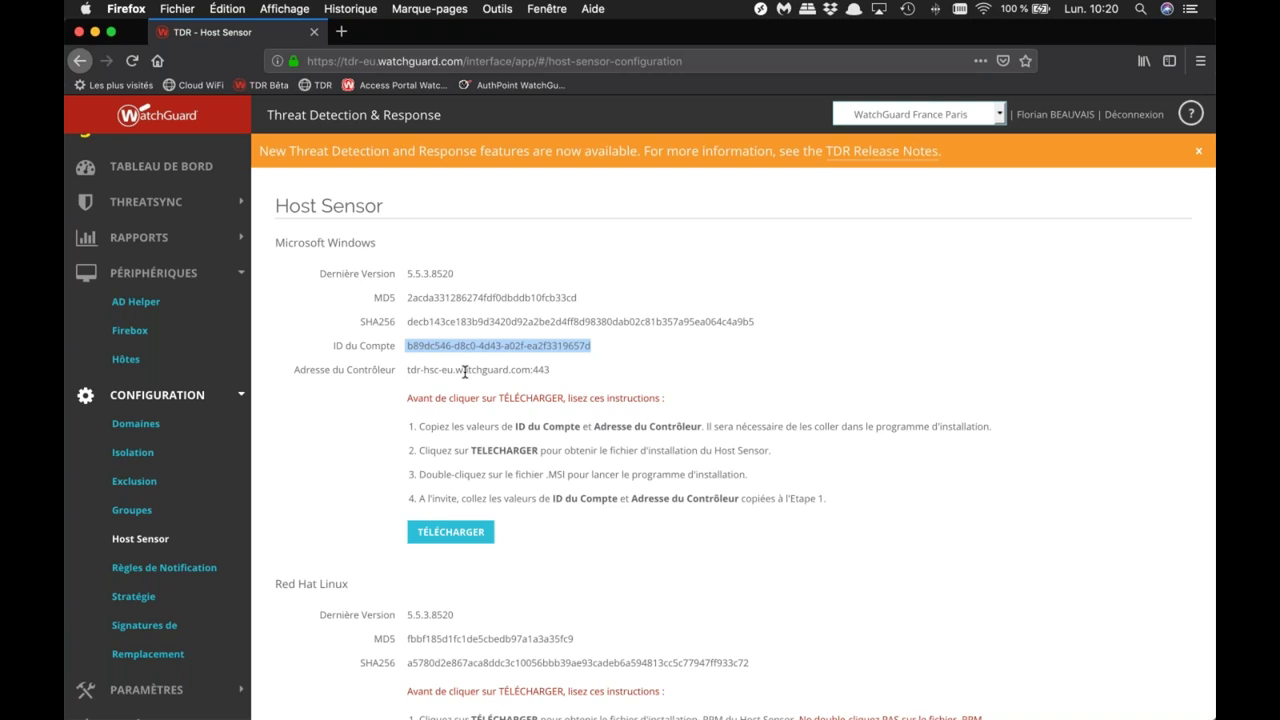
{"action": "double_click", "coordinate": [462, 370]}
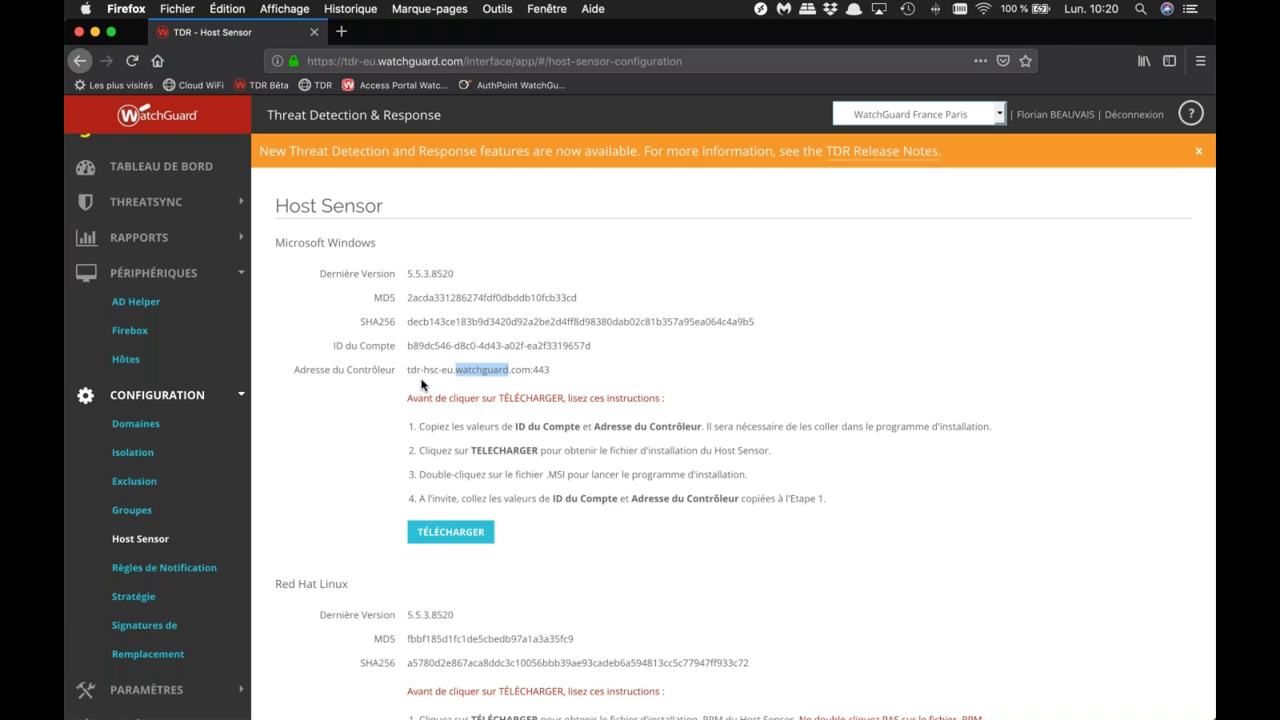
Step: Look at the Domaines list, and review the Host Sensor page down to its quarantined-files configuration
{"action": "left_click", "coordinate": [136, 424]}
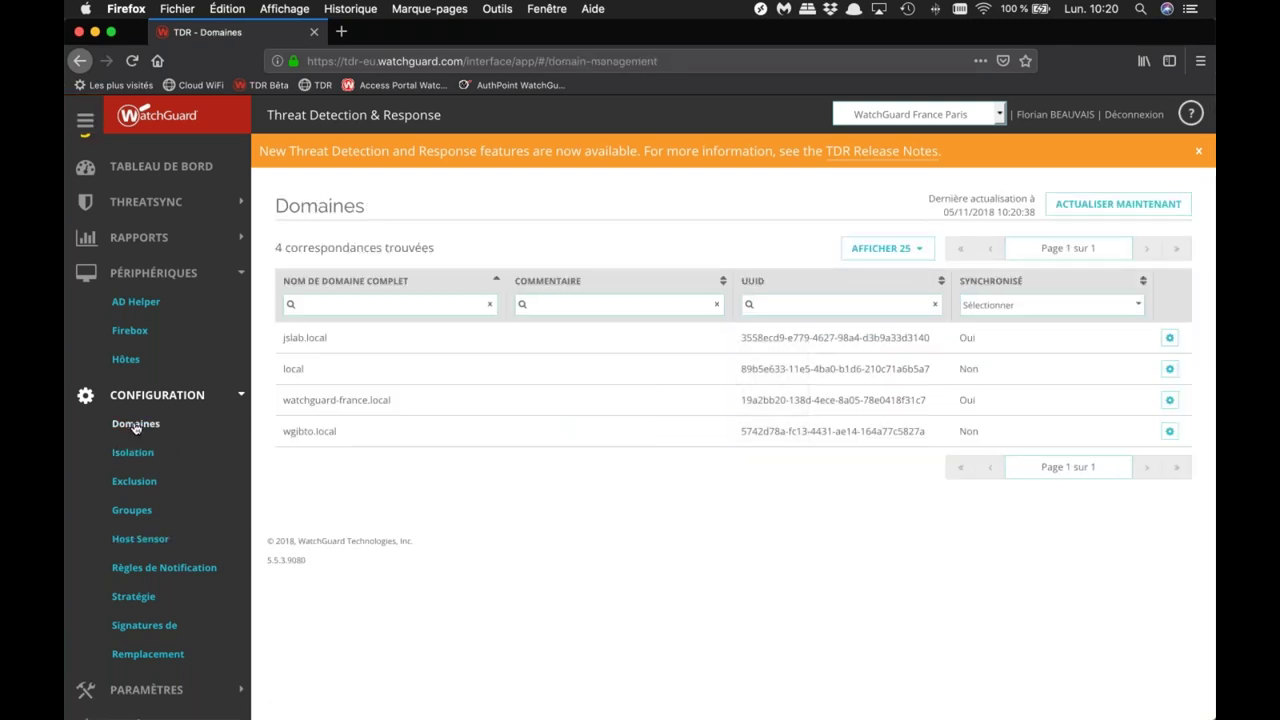
{"action": "left_click", "coordinate": [130, 541]}
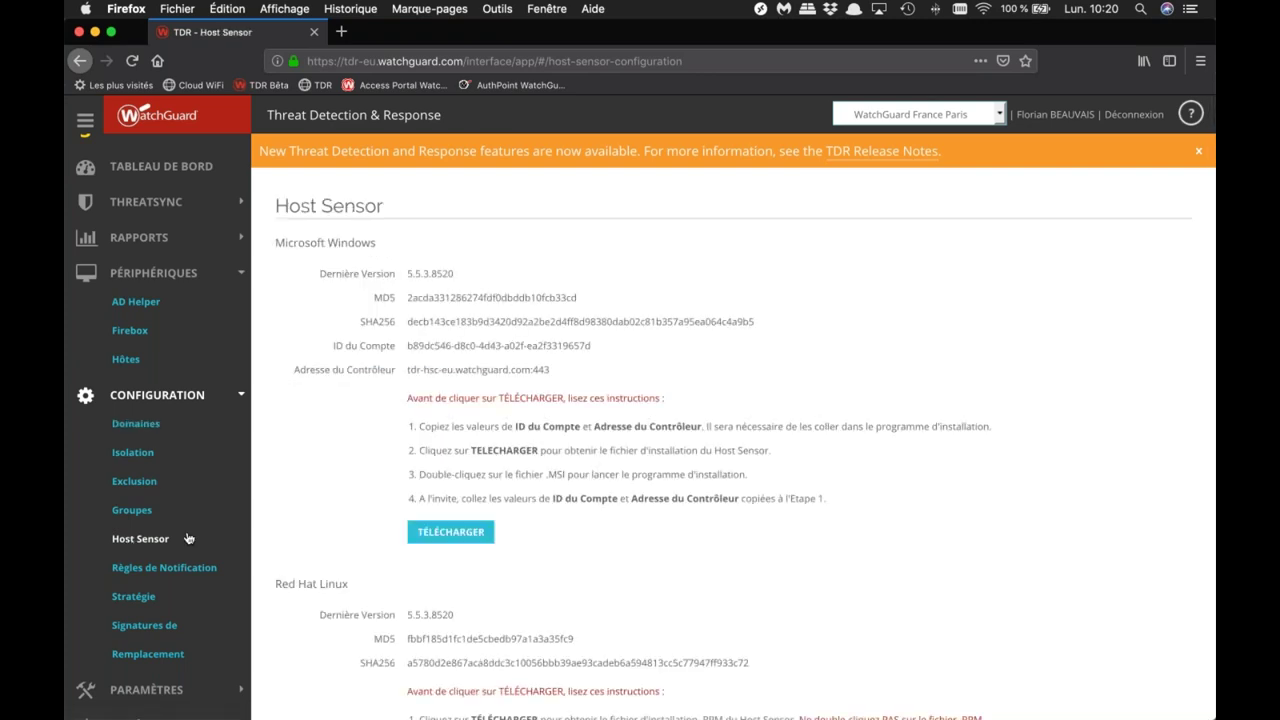
{"action": "scroll", "coordinate": [188, 539], "scroll_direction": "down", "scroll_amount": 15}
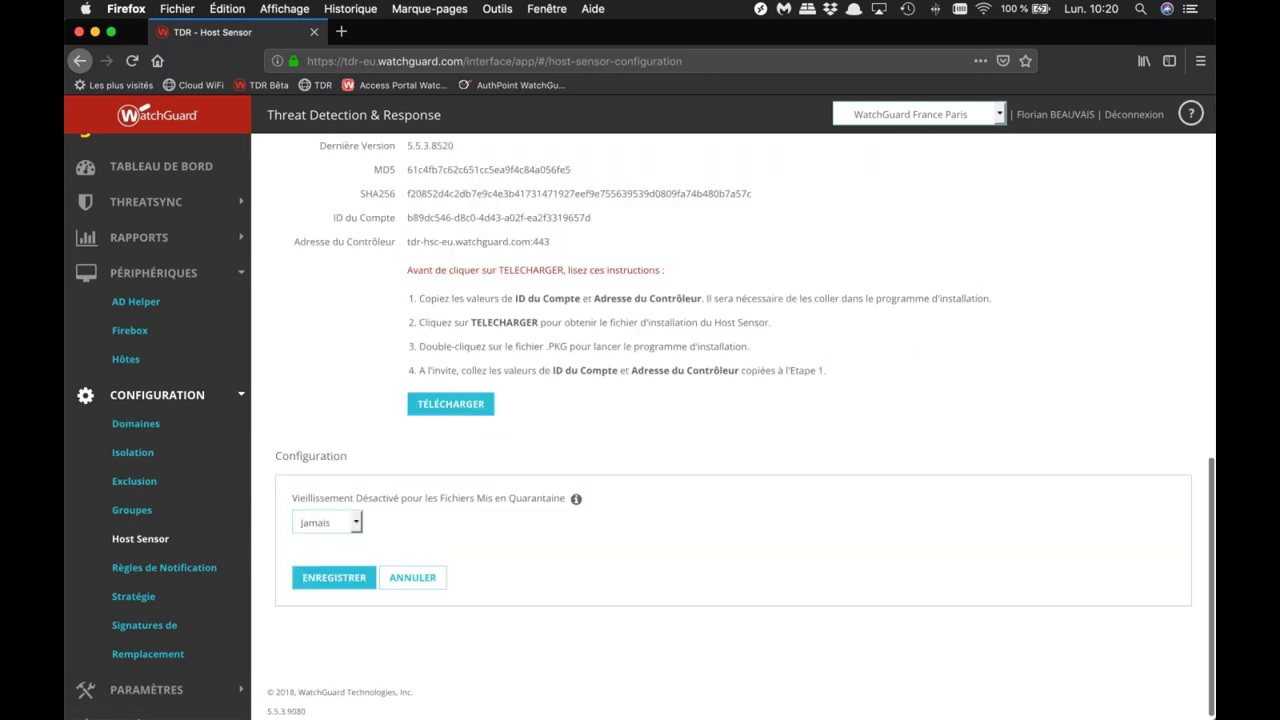
{"action": "scroll", "coordinate": [733, 427], "scroll_direction": "up", "scroll_amount": 2}
{"action": "scroll", "coordinate": [282, 386], "scroll_direction": "up", "scroll_amount": 15}
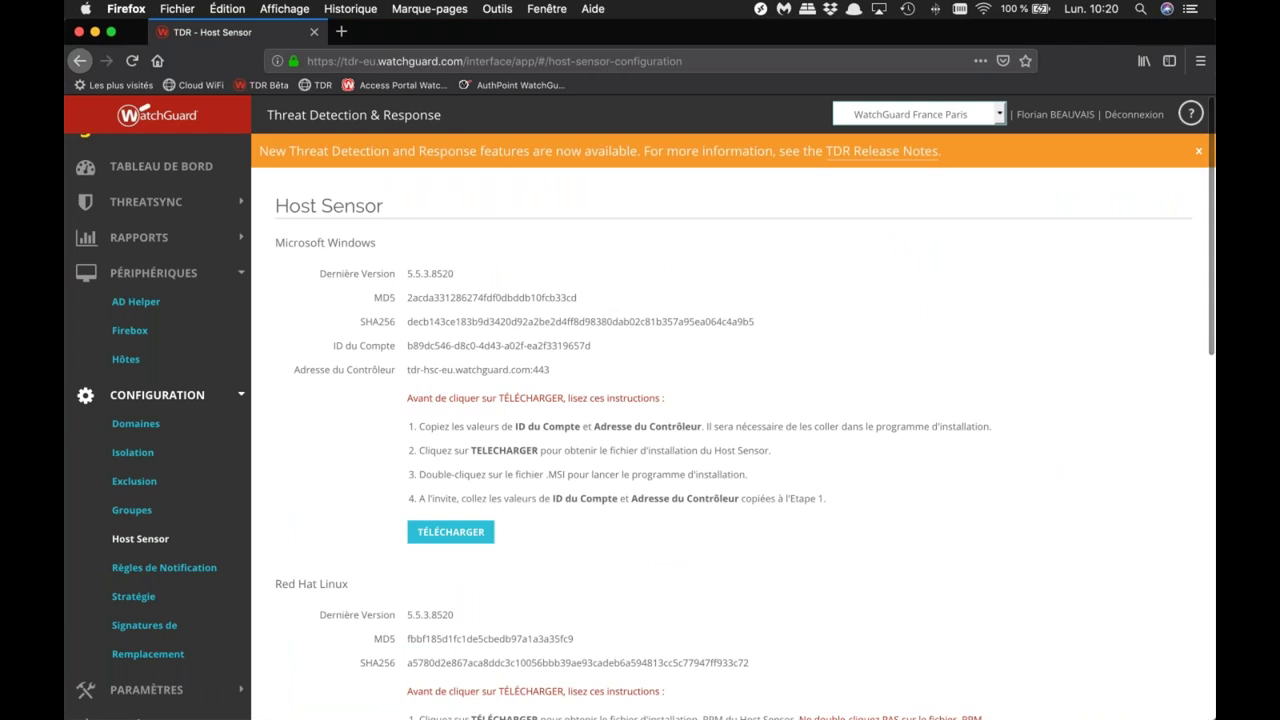
Step: Open the AD Helper page, review its configuration instructions and highlight the account UUID
{"action": "left_click", "coordinate": [135, 303]}
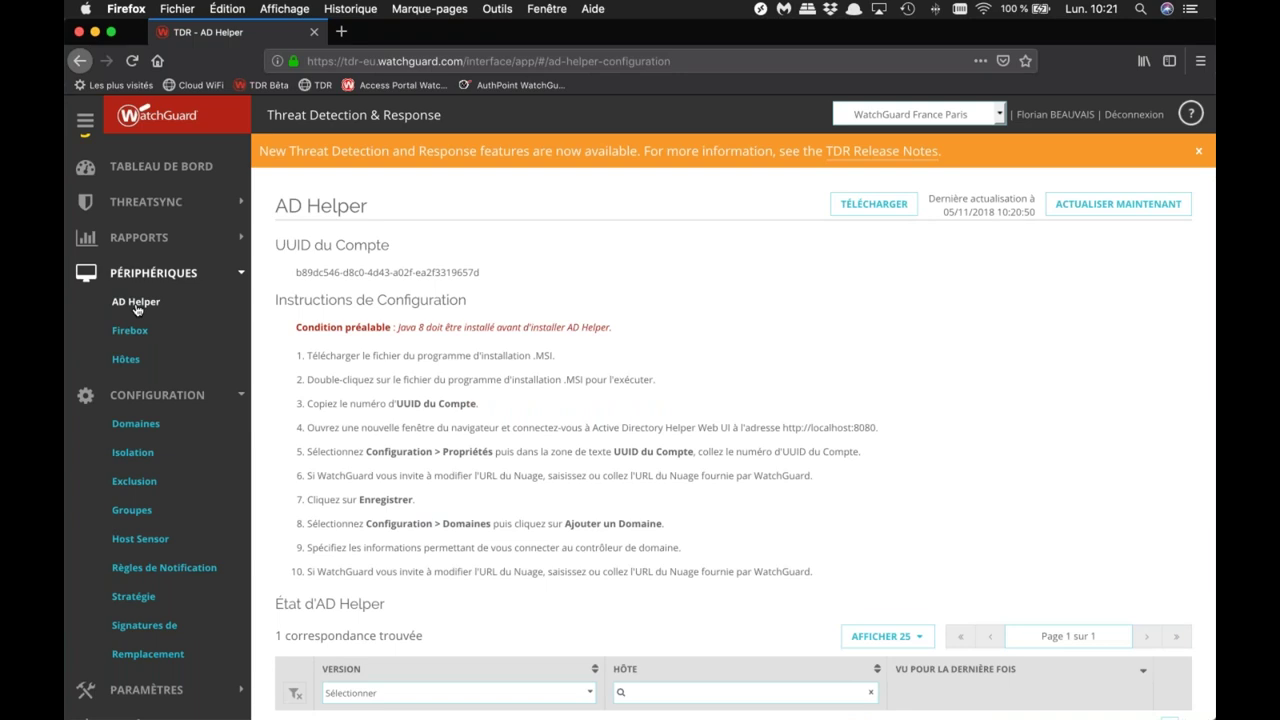
{"action": "scroll", "coordinate": [733, 420], "scroll_direction": "down", "scroll_amount": 3}
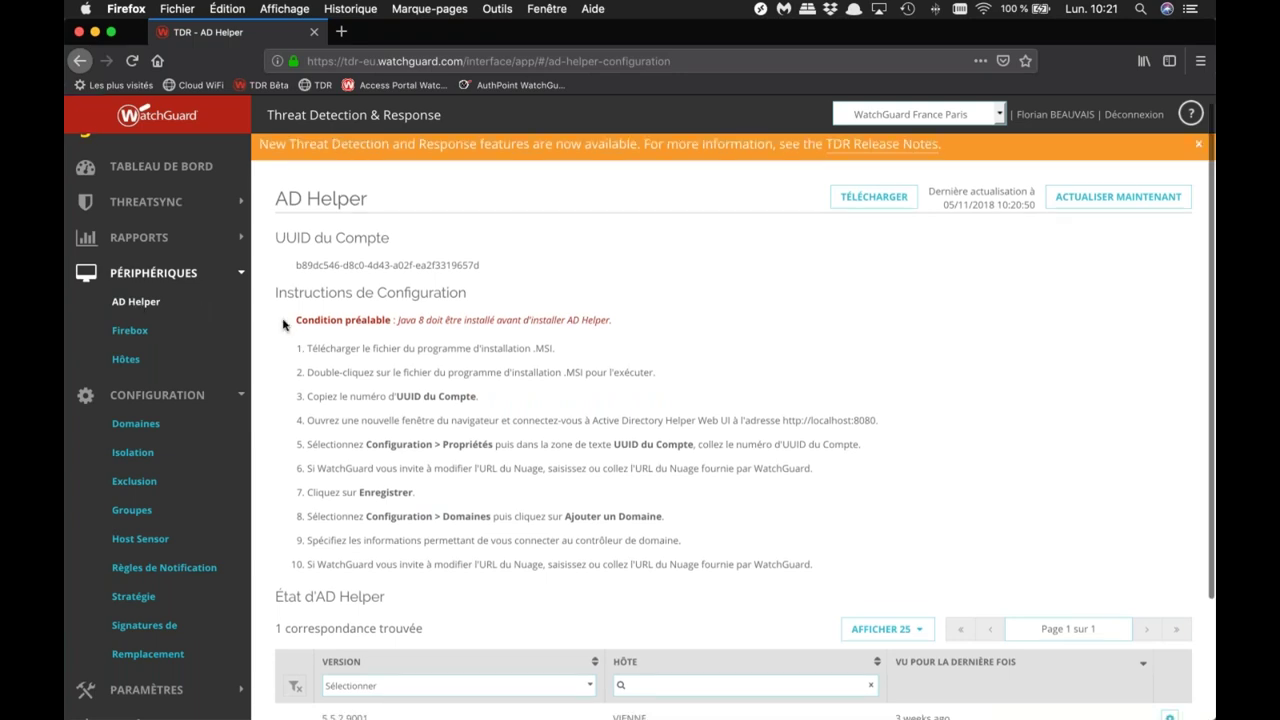
{"action": "scroll", "coordinate": [733, 420], "scroll_direction": "up", "scroll_amount": 3}
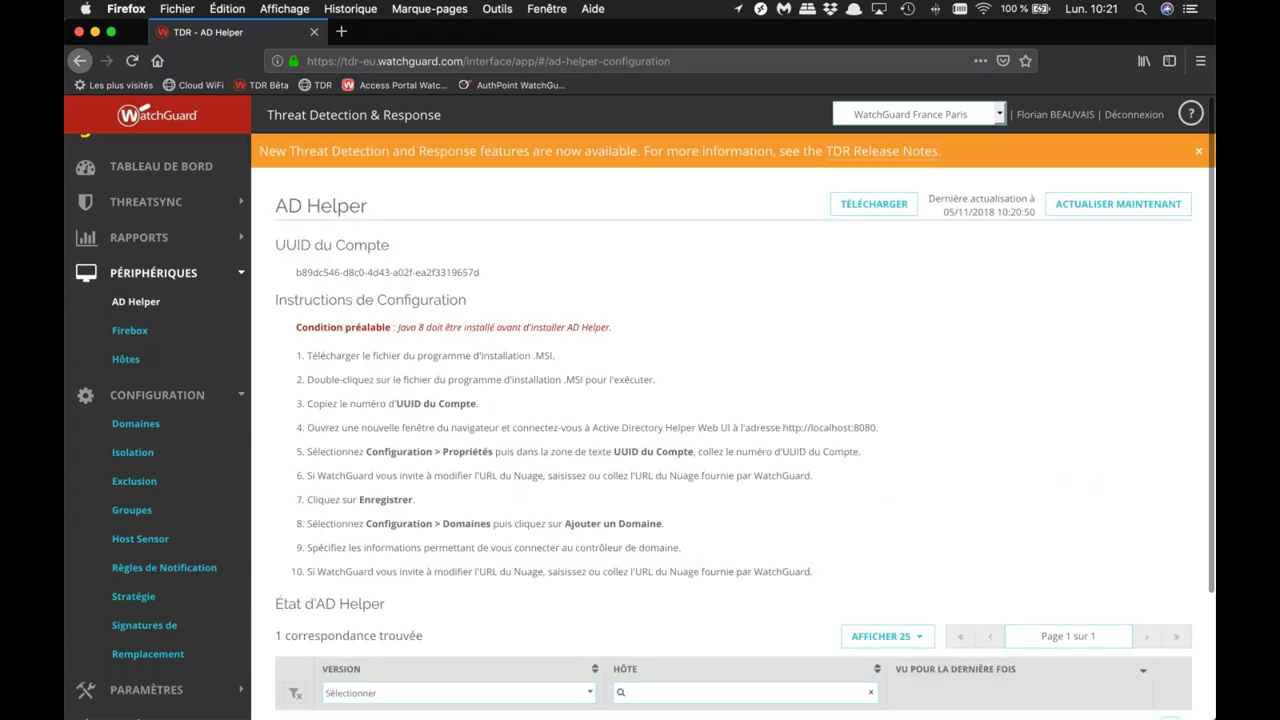
{"action": "triple_click", "coordinate": [366, 271]}
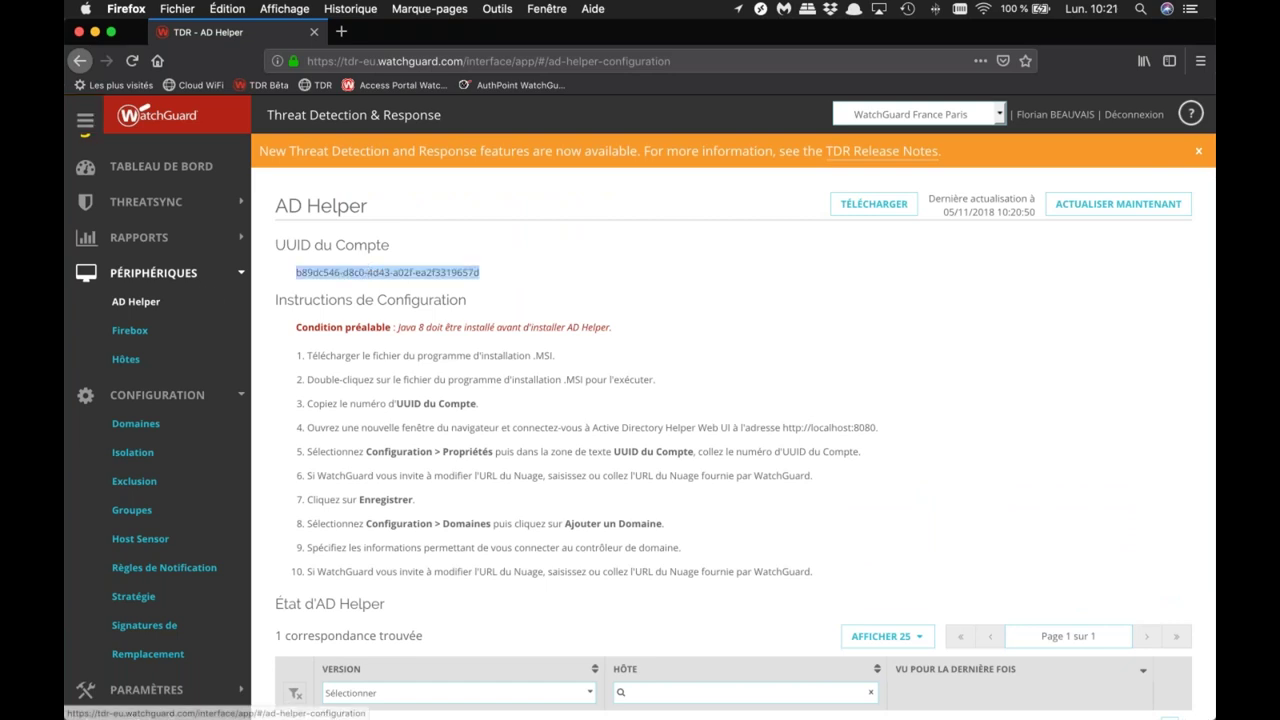
{"action": "scroll", "coordinate": [155, 215], "scroll_direction": "up", "scroll_amount": 2}
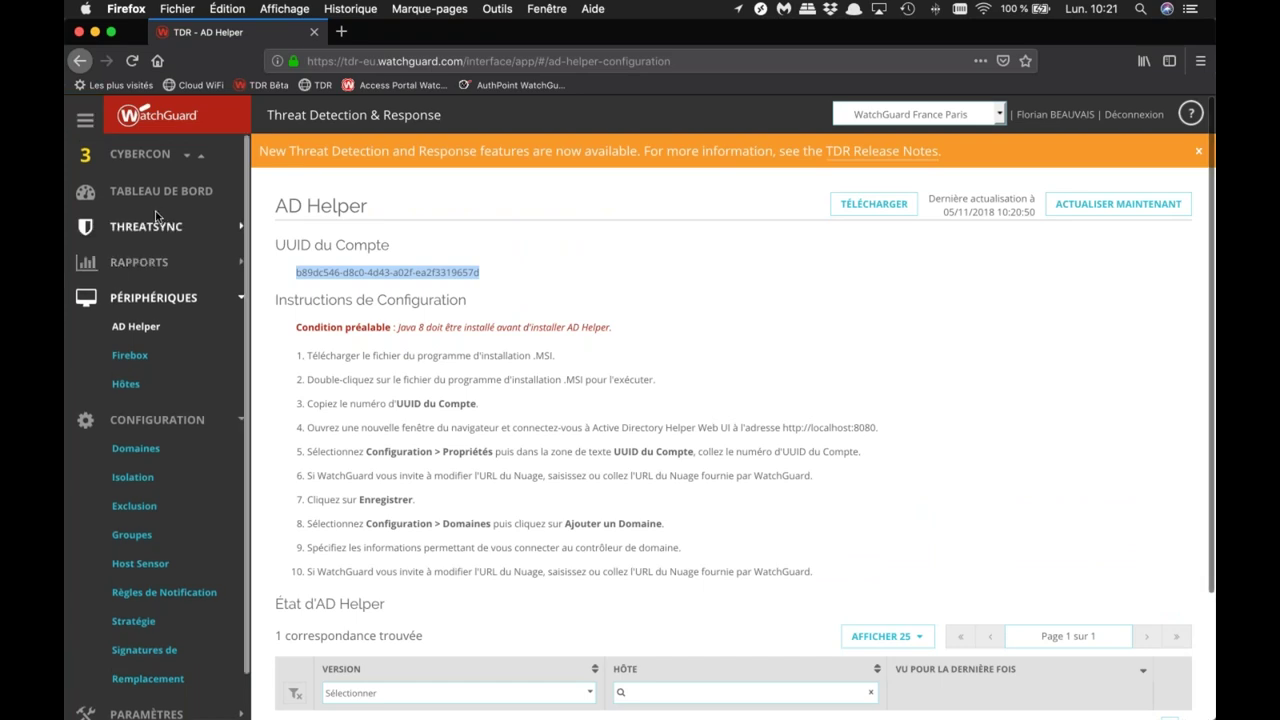
Step: Open the hosts list, sort it by installation state and add Non Installé to the installation state filter
{"action": "left_click", "coordinate": [125, 383]}
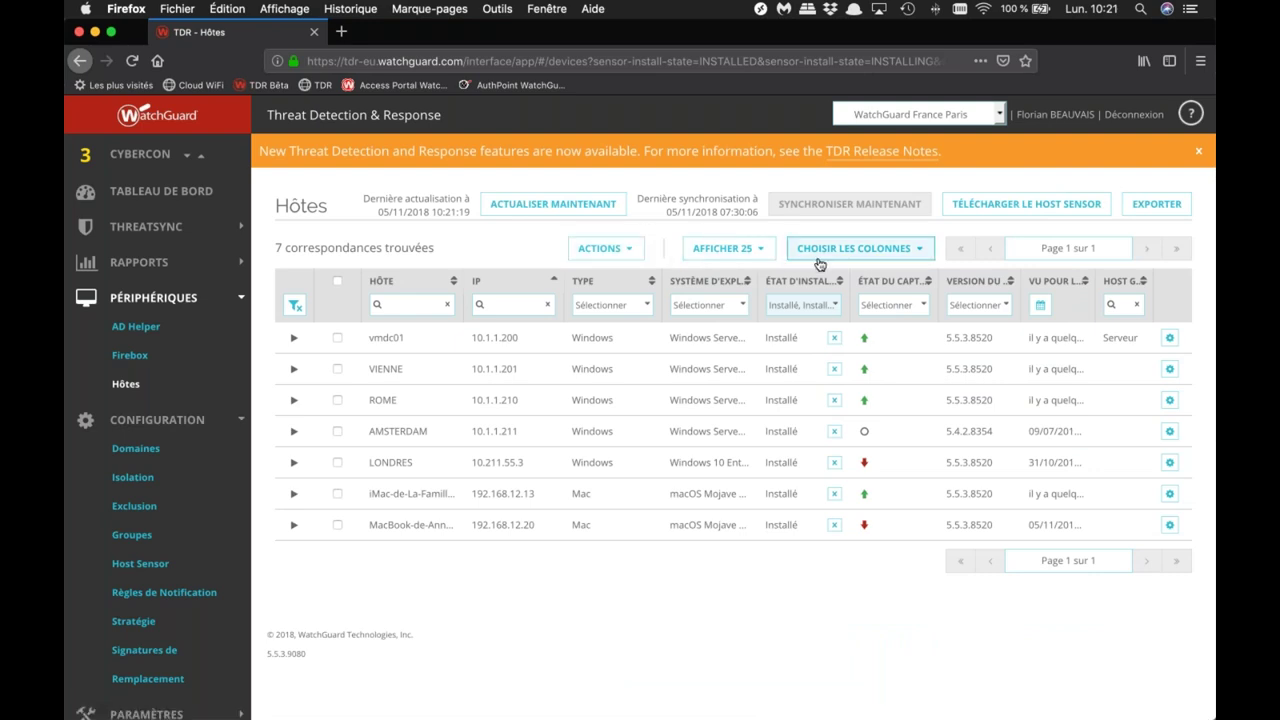
{"action": "left_click", "coordinate": [839, 281]}
{"action": "left_click", "coordinate": [836, 305]}
{"action": "scroll", "coordinate": [815, 440], "scroll_direction": "down", "scroll_amount": 1}
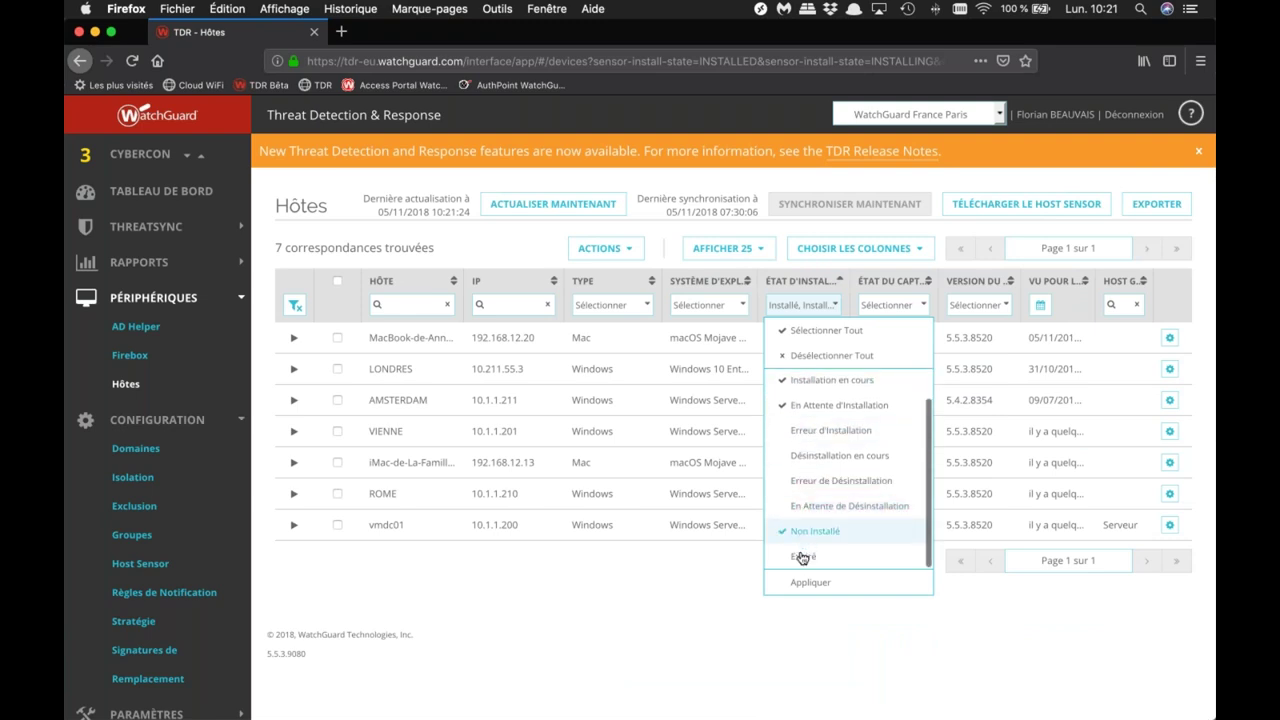
{"action": "left_click", "coordinate": [810, 582]}
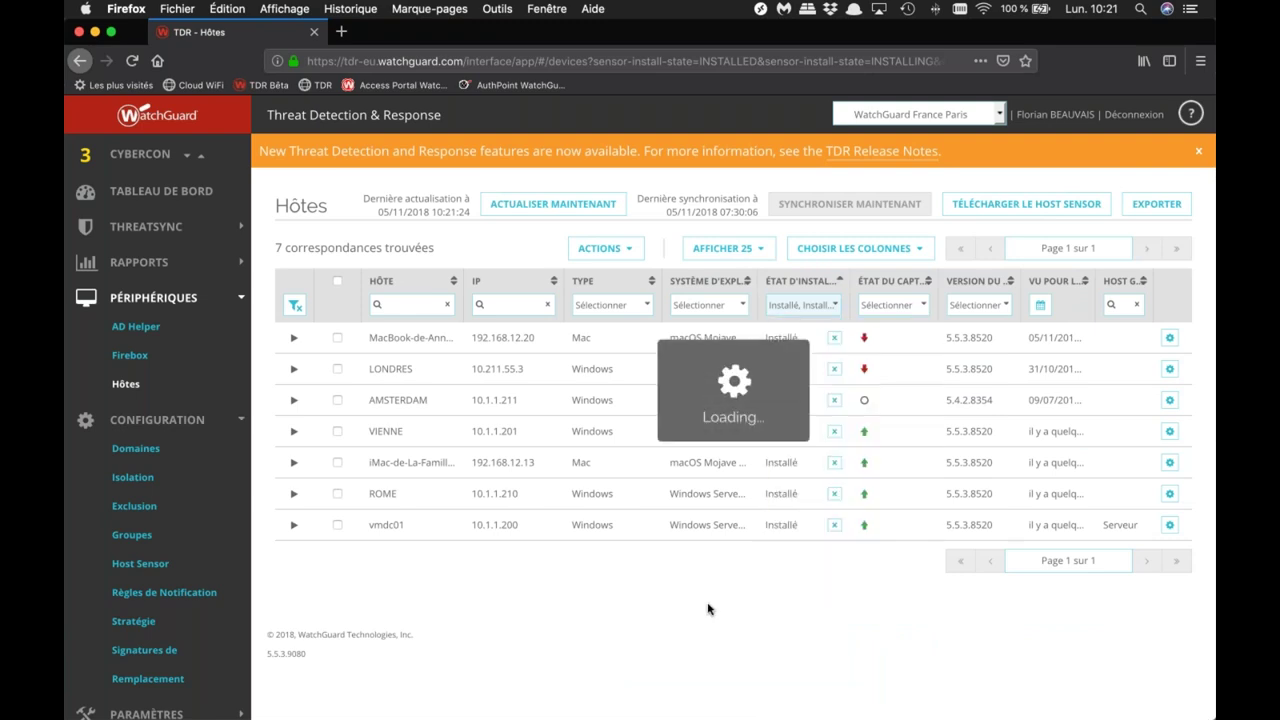
Step: Review the hosts without a sensor and request the sensor installation on VMWSM02
{"action": "scroll", "coordinate": [460, 565], "scroll_direction": "down", "scroll_amount": 4}
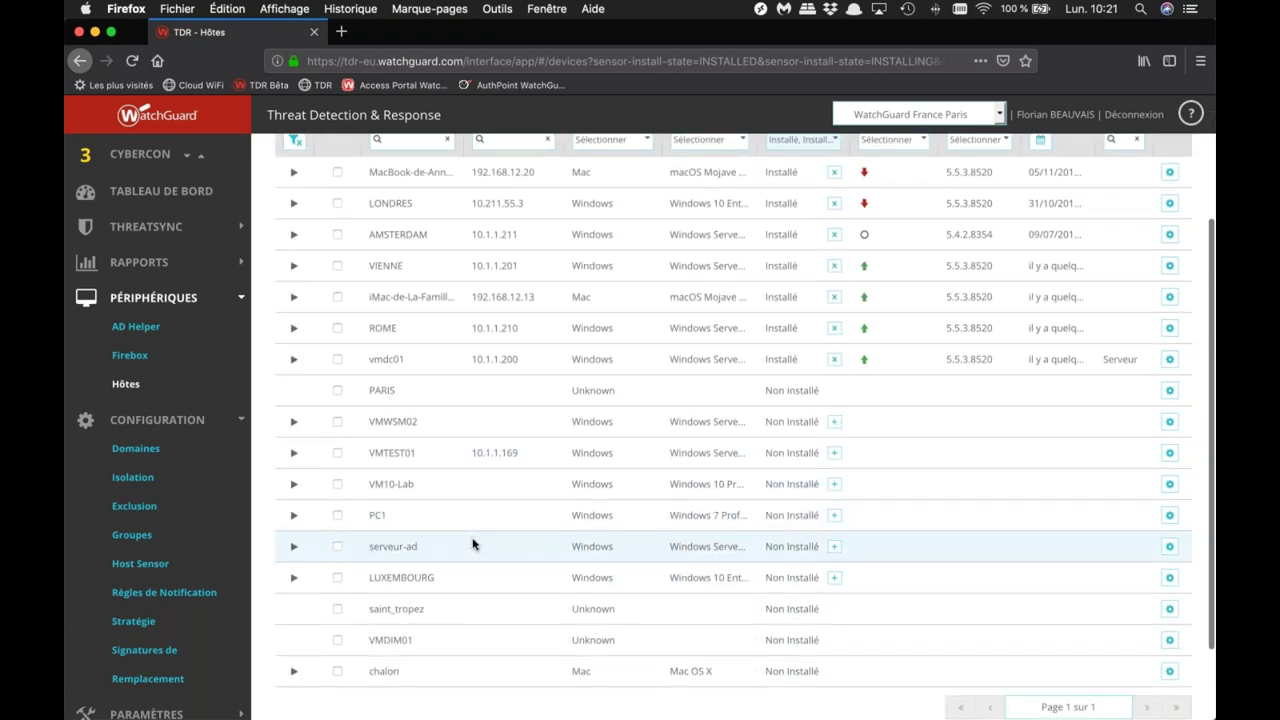
{"action": "scroll", "coordinate": [471, 537], "scroll_direction": "up", "scroll_amount": 2}
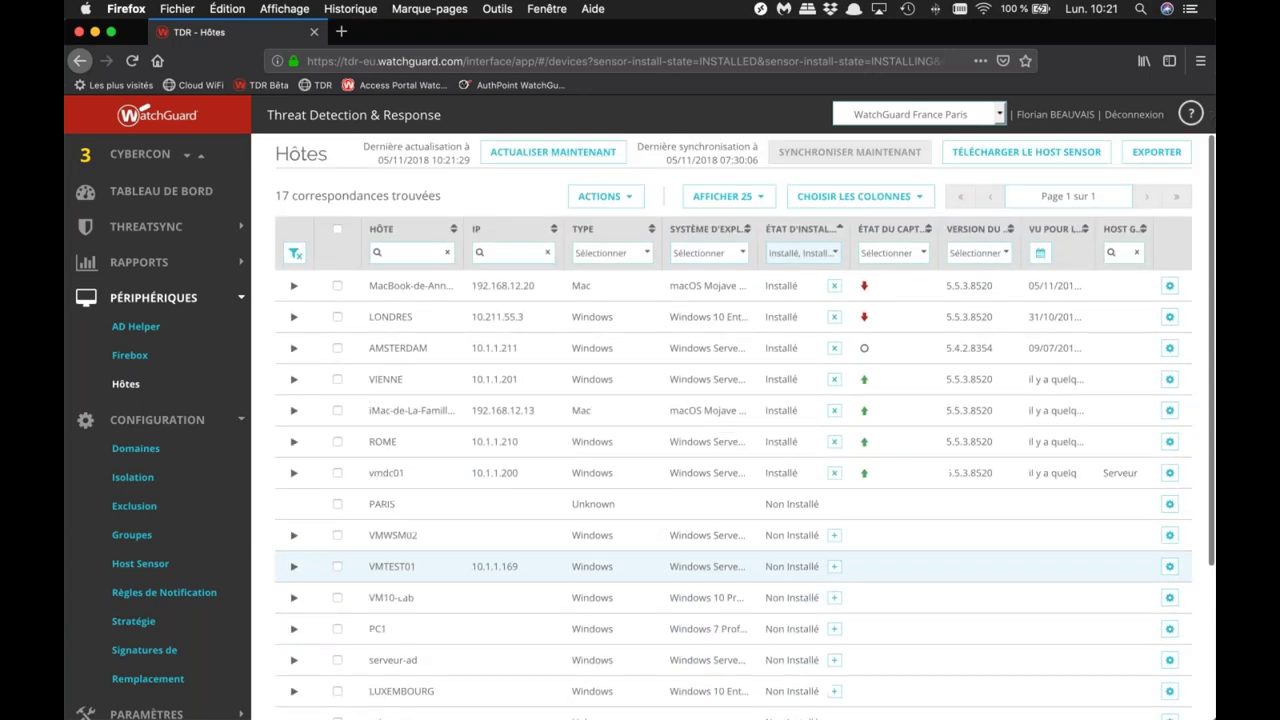
{"action": "scroll", "coordinate": [420, 586], "scroll_direction": "down", "scroll_amount": 4}
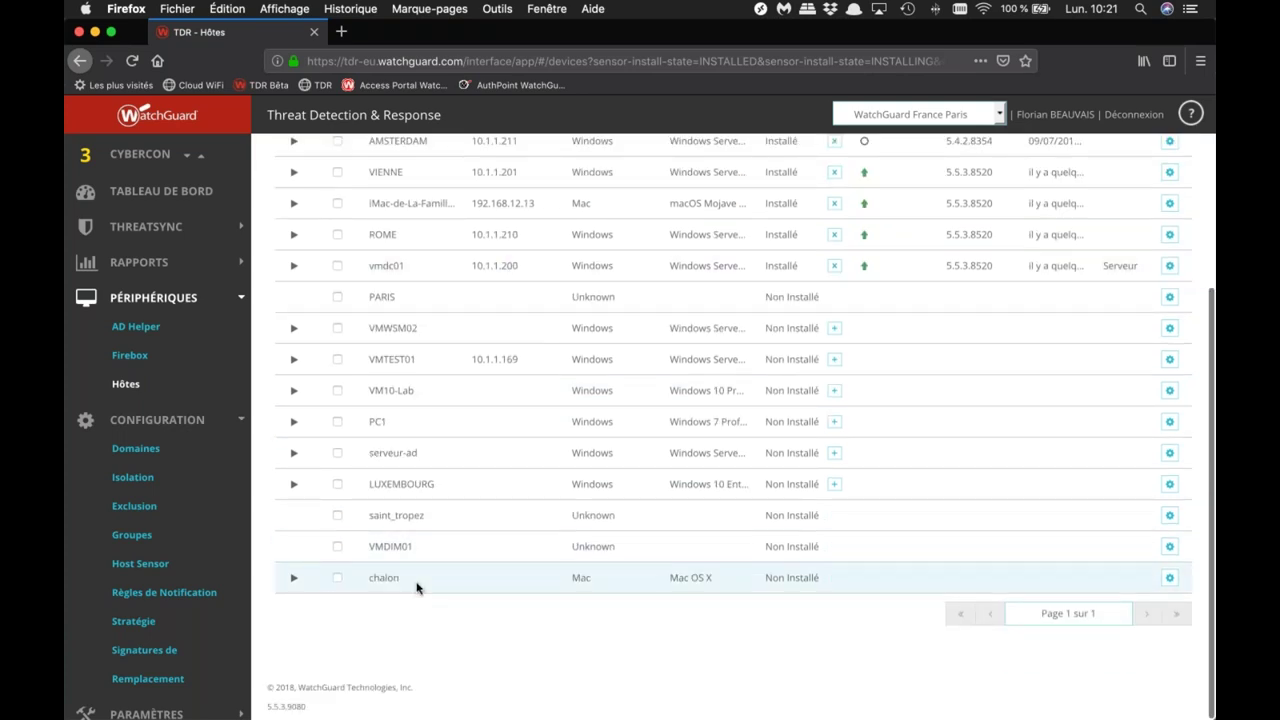
{"action": "scroll", "coordinate": [440, 500], "scroll_direction": "up", "scroll_amount": 4}
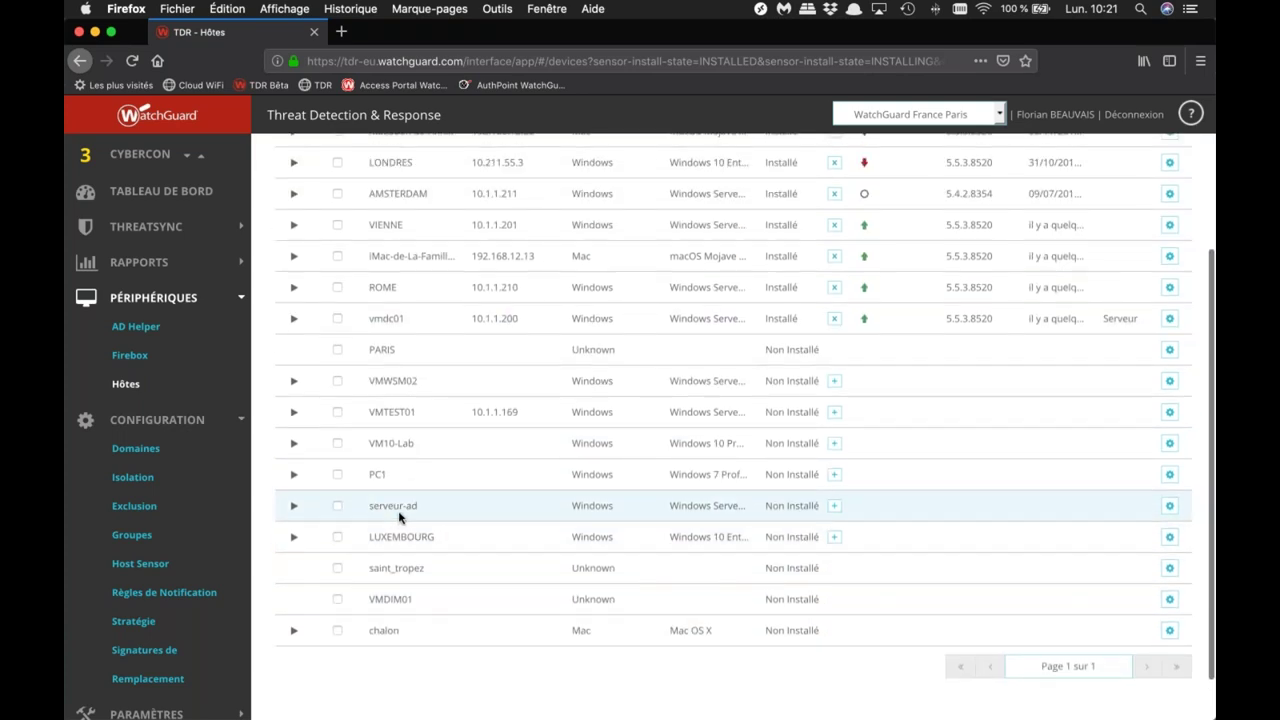
{"action": "scroll", "coordinate": [420, 512], "scroll_direction": "down", "scroll_amount": 1}
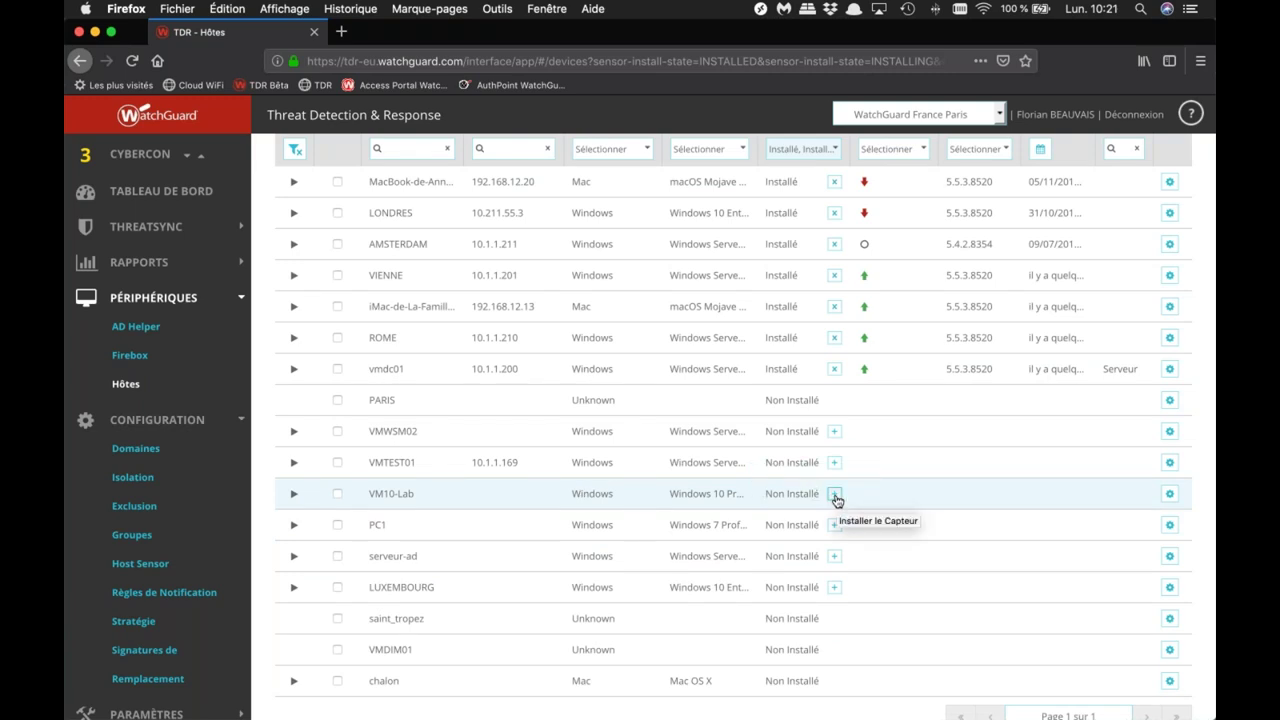
{"action": "left_click", "coordinate": [834, 431]}
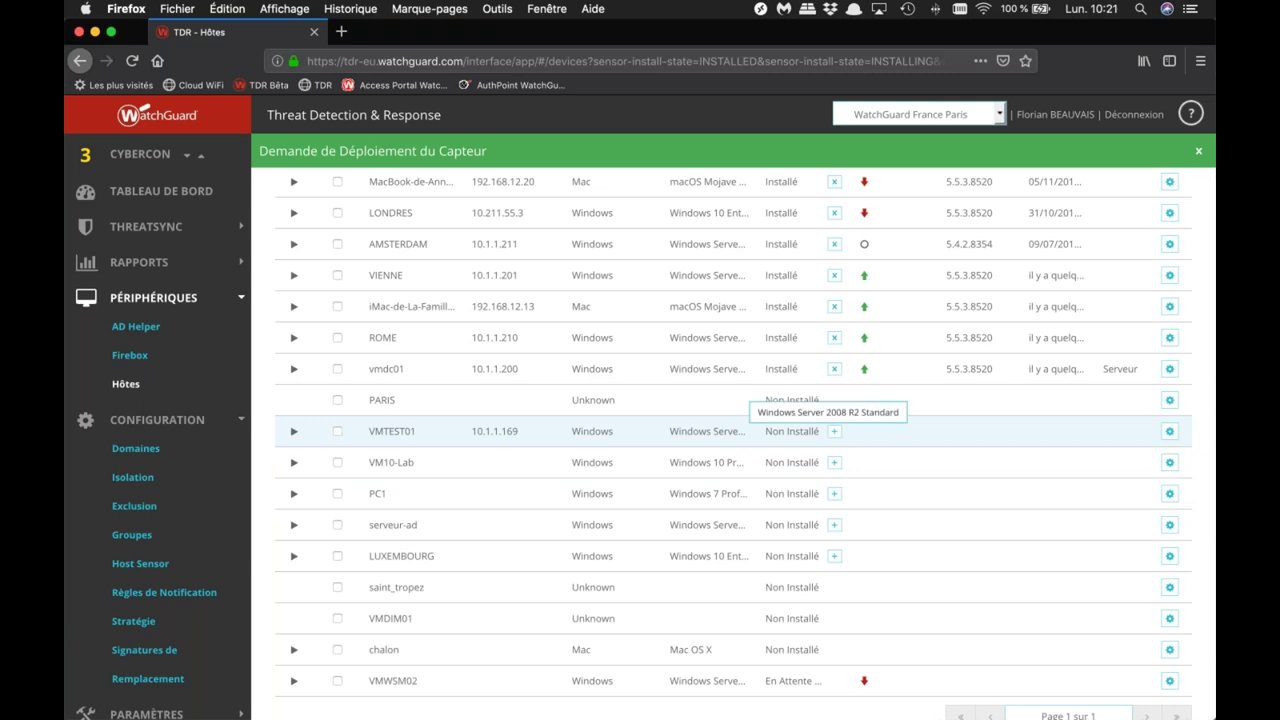
Step: Remove Non Installé from the hosts' installation state filter, apply it, and highlight the AMSTERDAM host name
{"action": "double_click", "coordinate": [773, 429]}
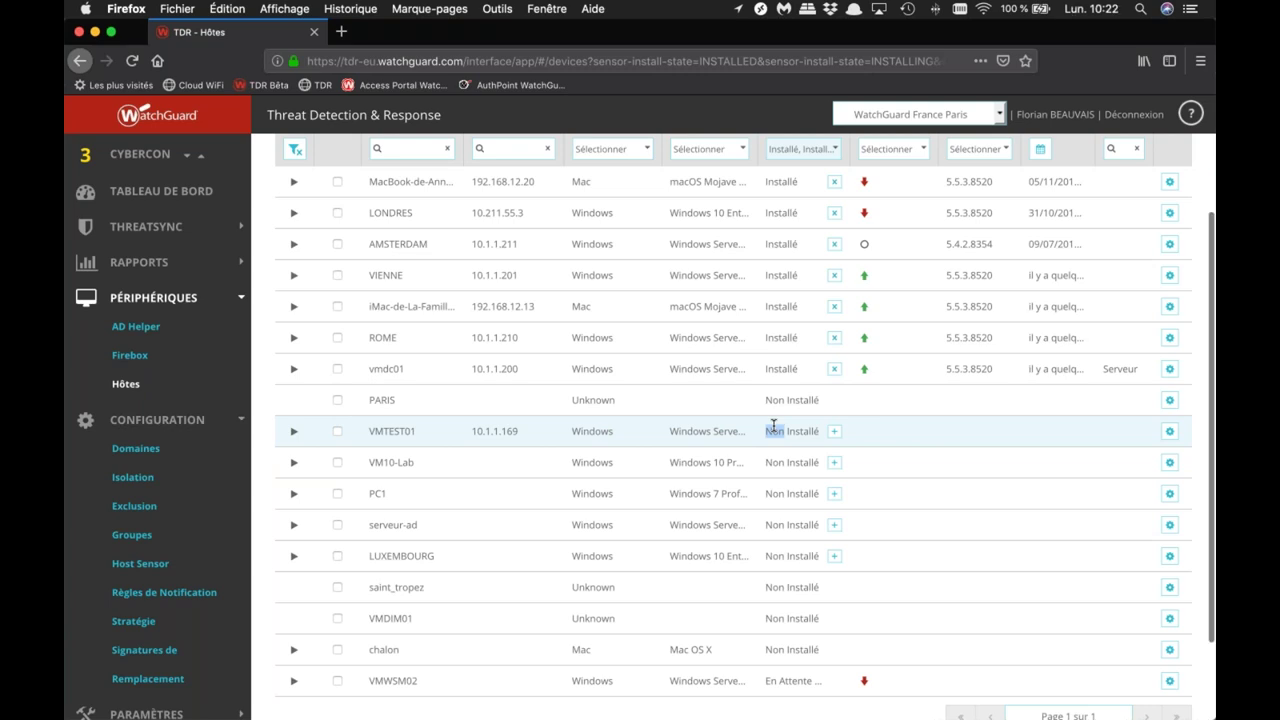
{"action": "scroll", "coordinate": [773, 427], "scroll_direction": "up", "scroll_amount": 1}
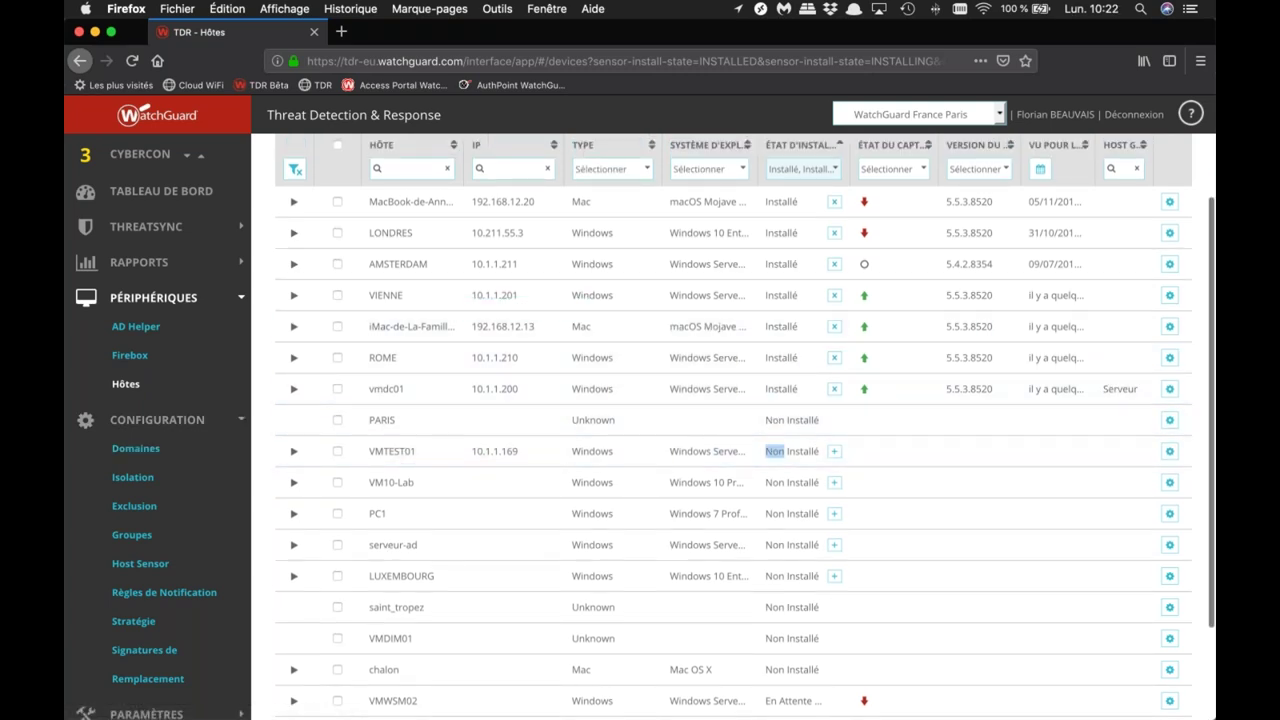
{"action": "left_click", "coordinate": [795, 169]}
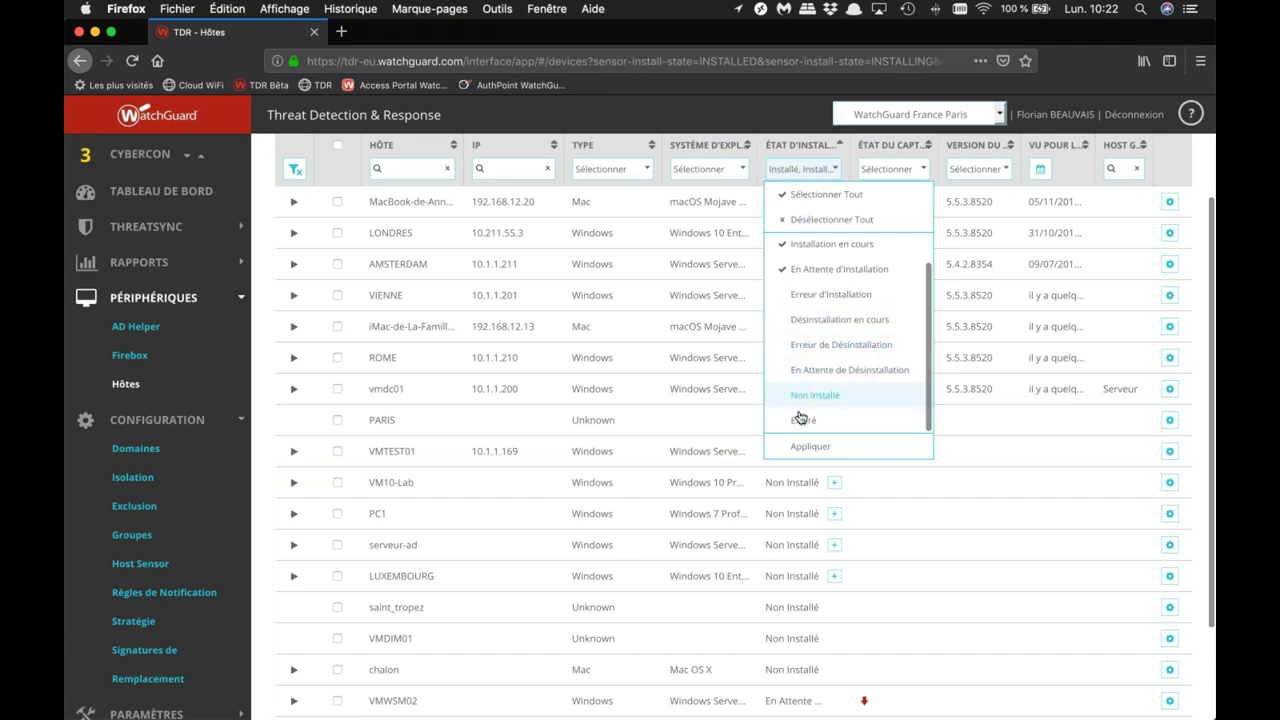
{"action": "left_click", "coordinate": [810, 446]}
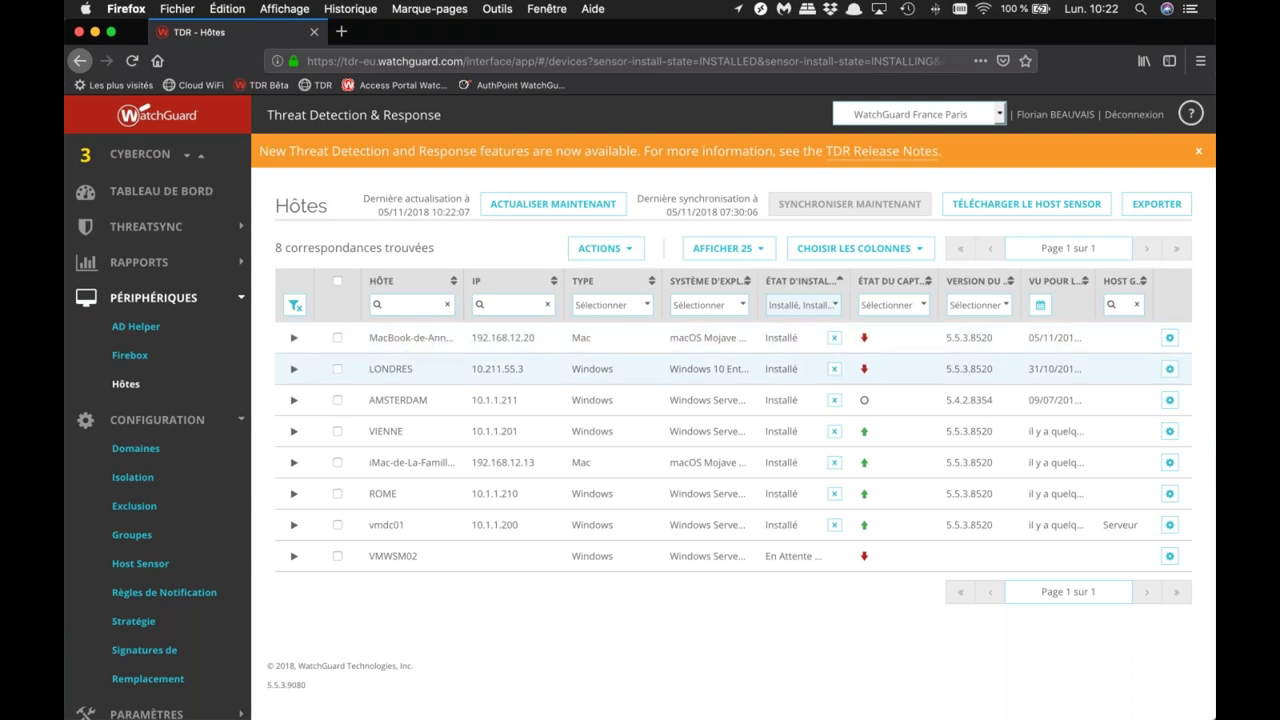
{"action": "double_click", "coordinate": [408, 400]}
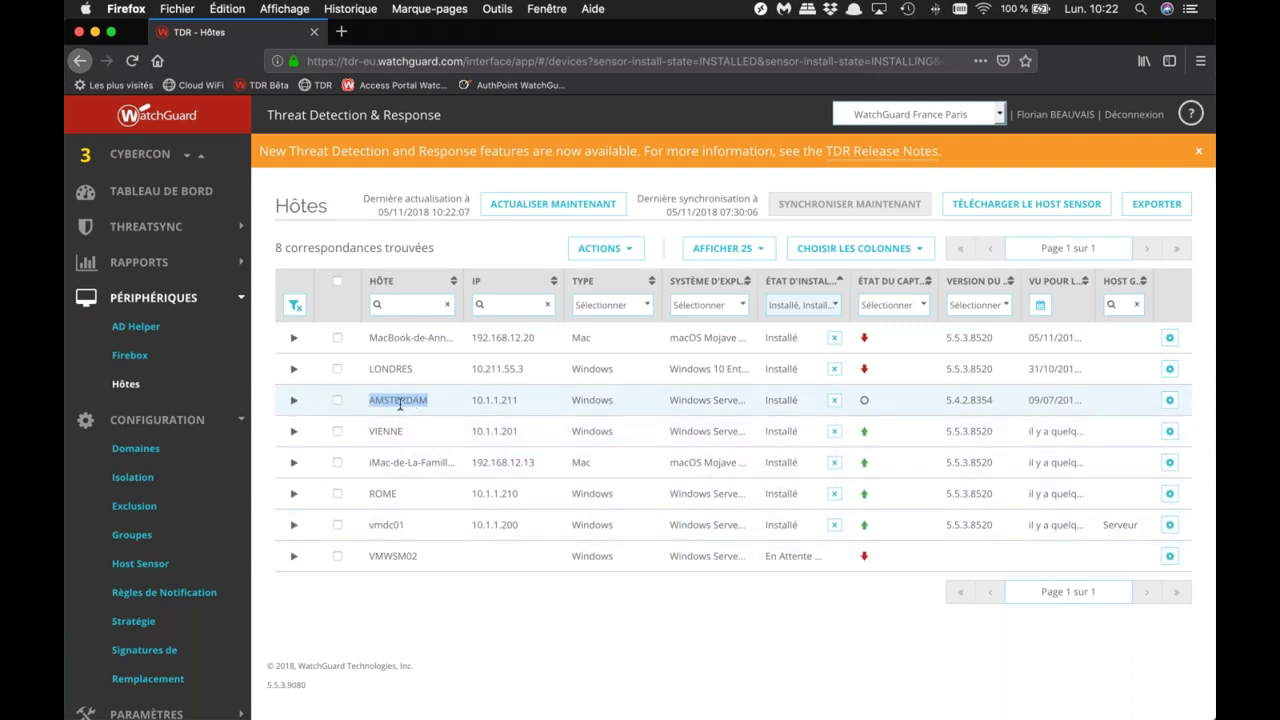
Step: Review the Stratégie page's policies, highlighting the CYBERCON column heading, and open the Exclusion list
{"action": "scroll", "coordinate": [160, 440], "scroll_direction": "down", "scroll_amount": 1}
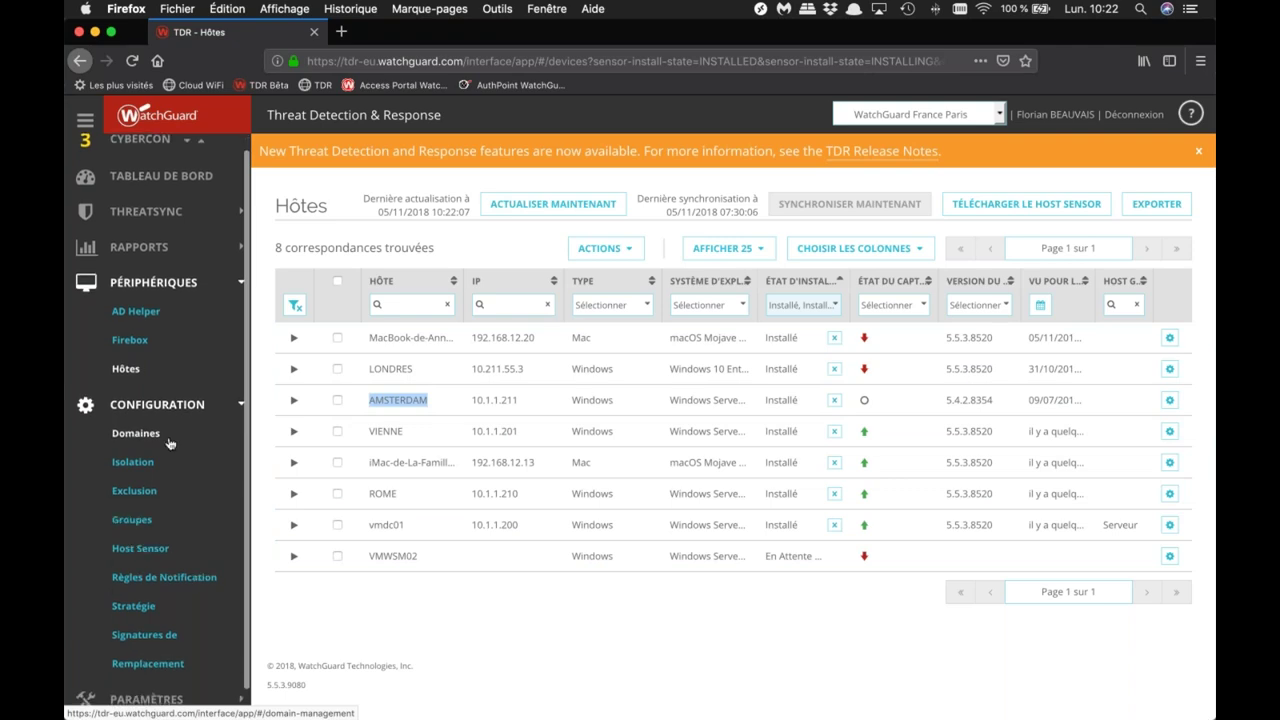
{"action": "scroll", "coordinate": [155, 444], "scroll_direction": "down", "scroll_amount": 1}
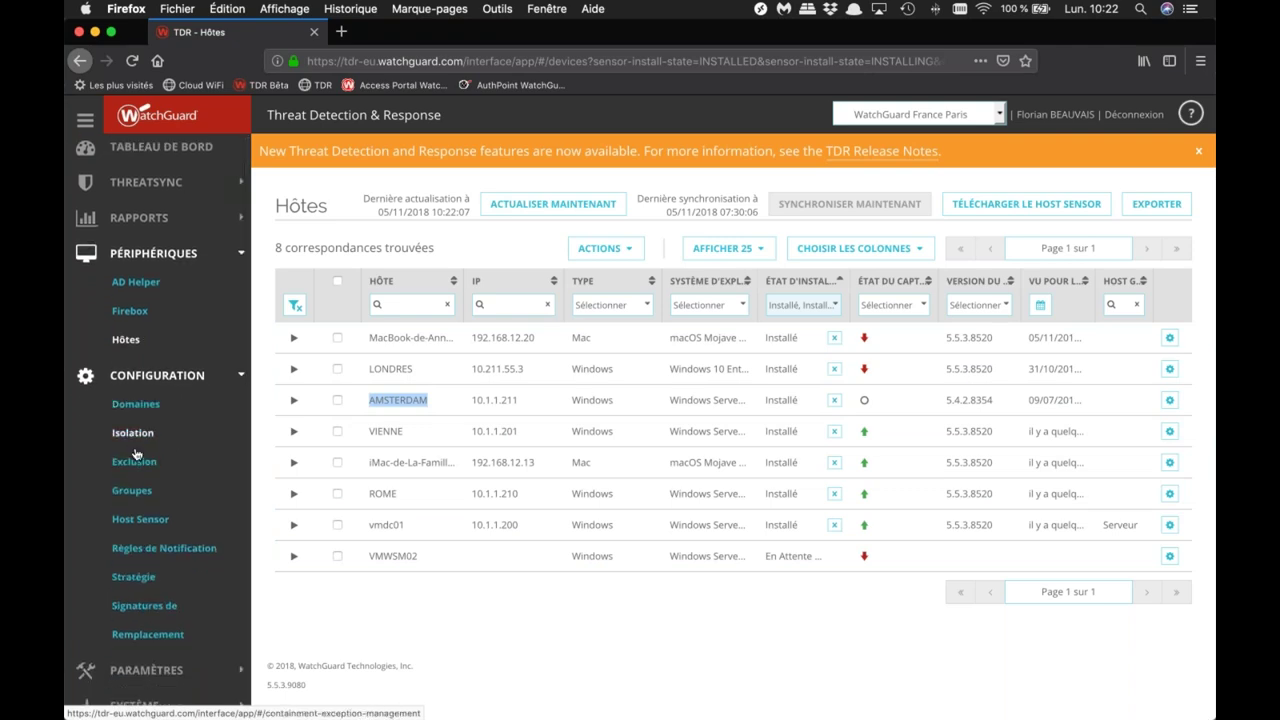
{"action": "left_click", "coordinate": [125, 578]}
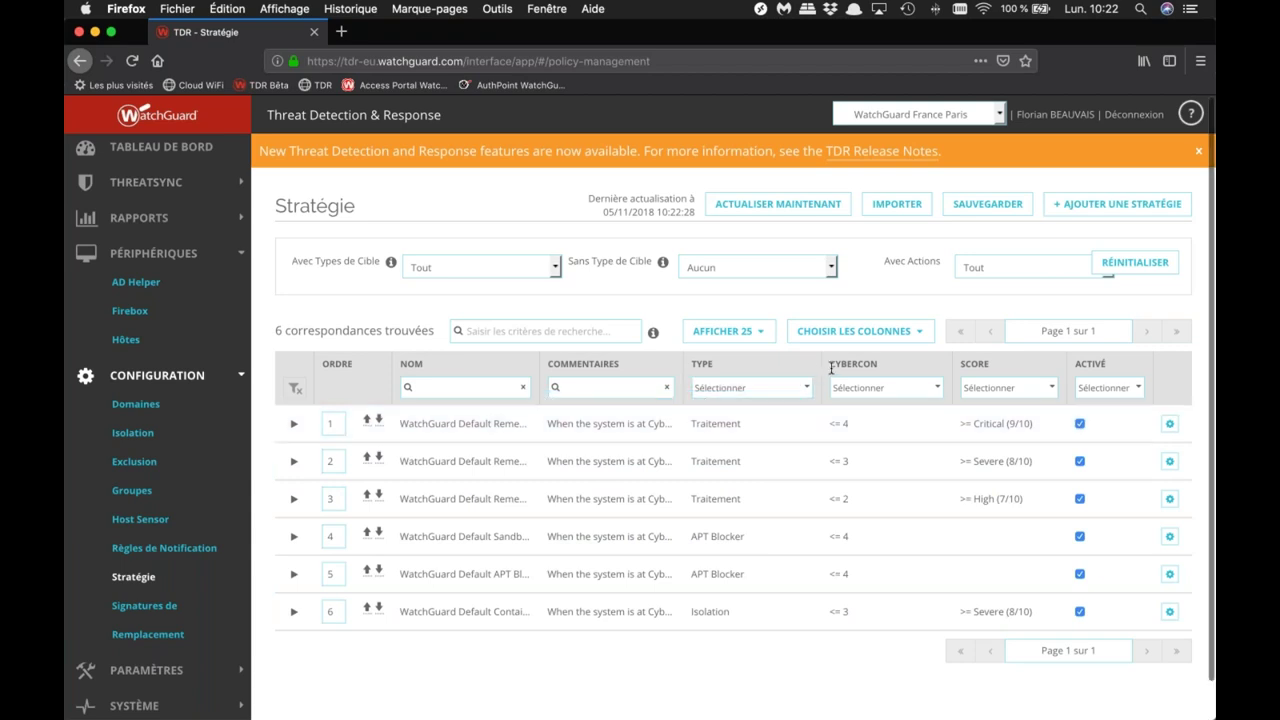
{"action": "left_click_drag", "start_coordinate": [829, 364], "coordinate": [880, 368]}
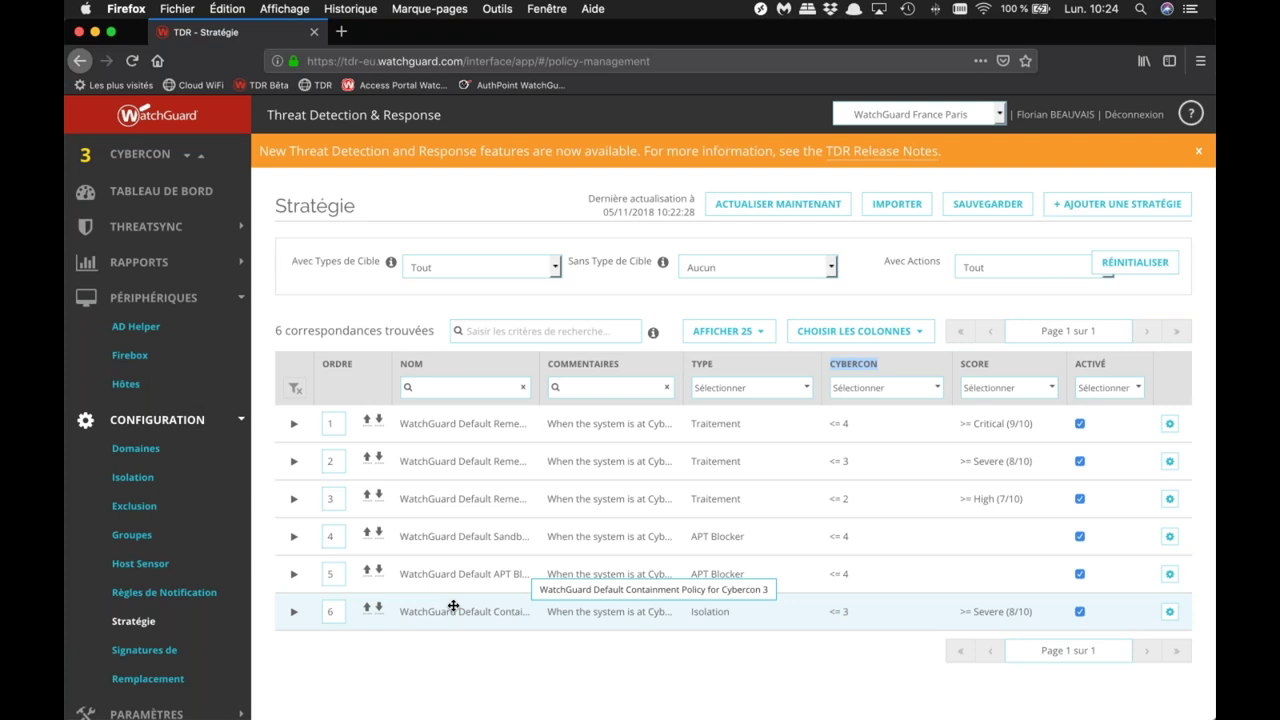
{"action": "left_click", "coordinate": [136, 508]}
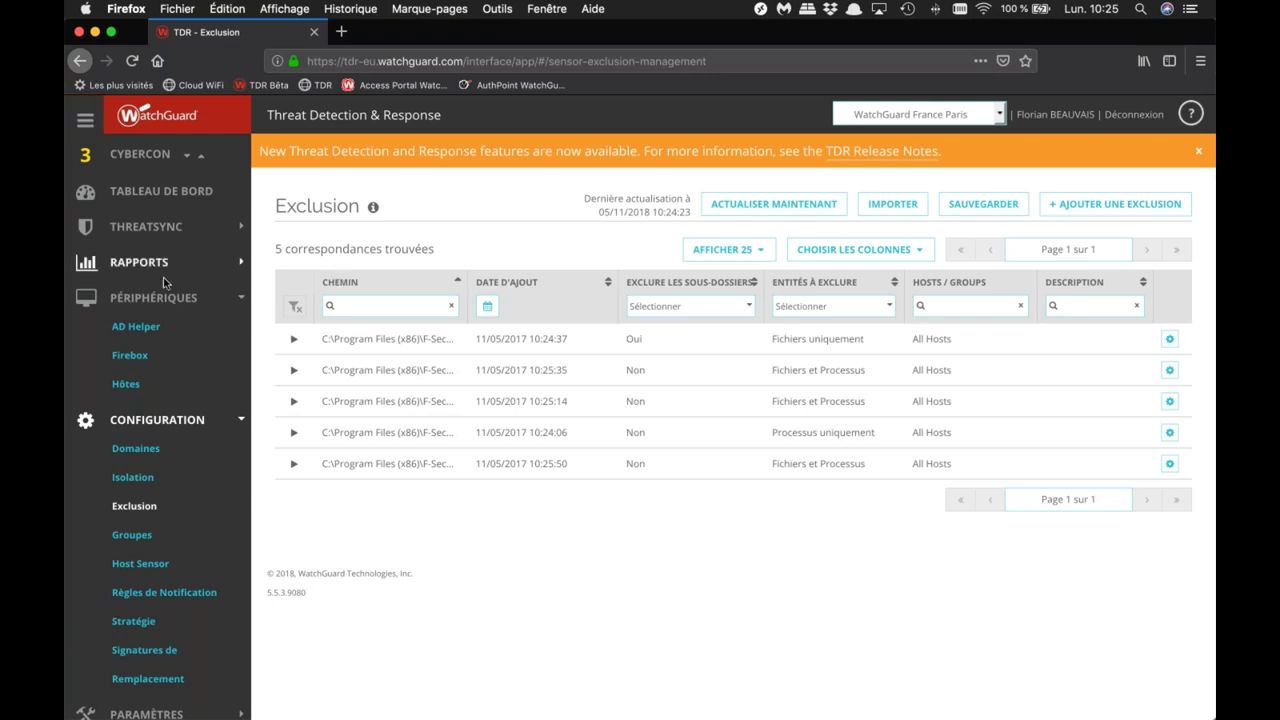
Step: Open the Firebox page, copy the account UUID and look over the list of Fireboxes
{"action": "scroll", "coordinate": [130, 290], "scroll_direction": "down", "scroll_amount": 1}
{"action": "left_click", "coordinate": [130, 316]}
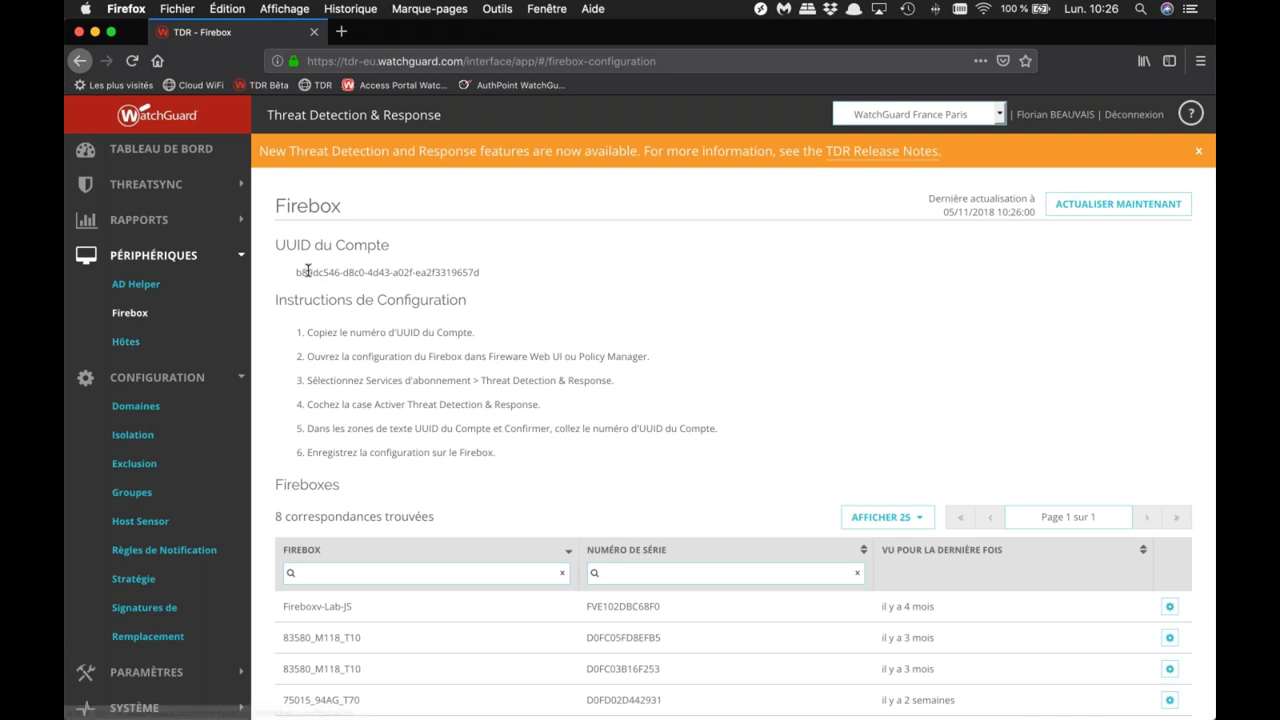
{"action": "left_click_drag", "start_coordinate": [296, 272], "coordinate": [489, 274]}
{"action": "key", "text": "super+c"}
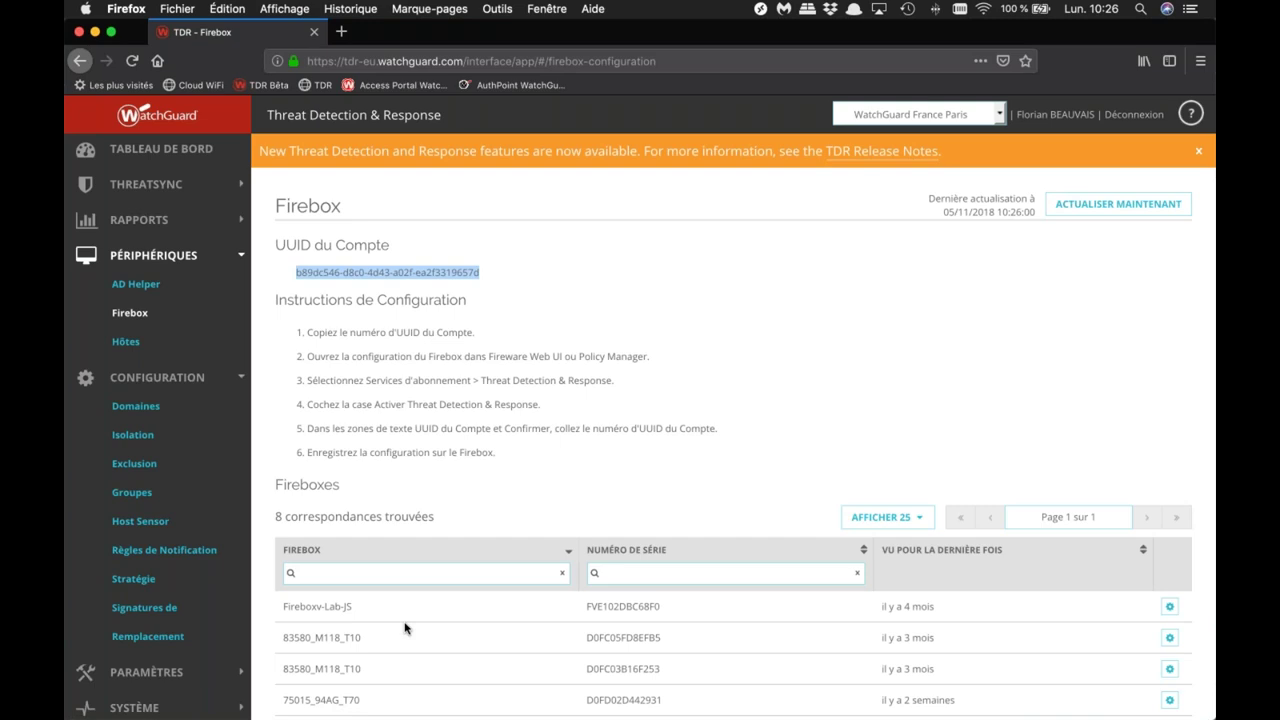
{"action": "scroll", "coordinate": [404, 650], "scroll_direction": "down", "scroll_amount": 1}
{"action": "scroll", "coordinate": [404, 680], "scroll_direction": "up", "scroll_amount": 1}
Step: Switch to Microsoft Remote Desktop, connect to ROME, and show Device Management in WatchGuard System Manager
{"action": "left_click", "coordinate": [761, 9]}
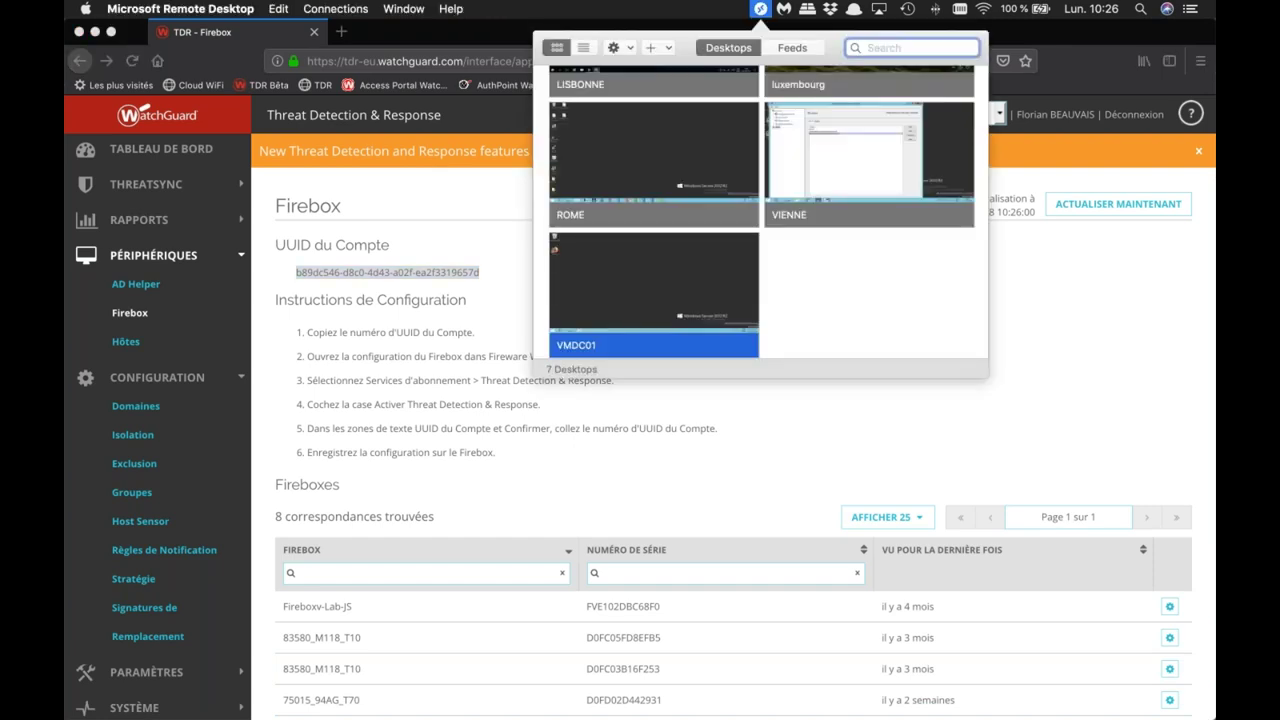
{"action": "double_click", "coordinate": [599, 132]}
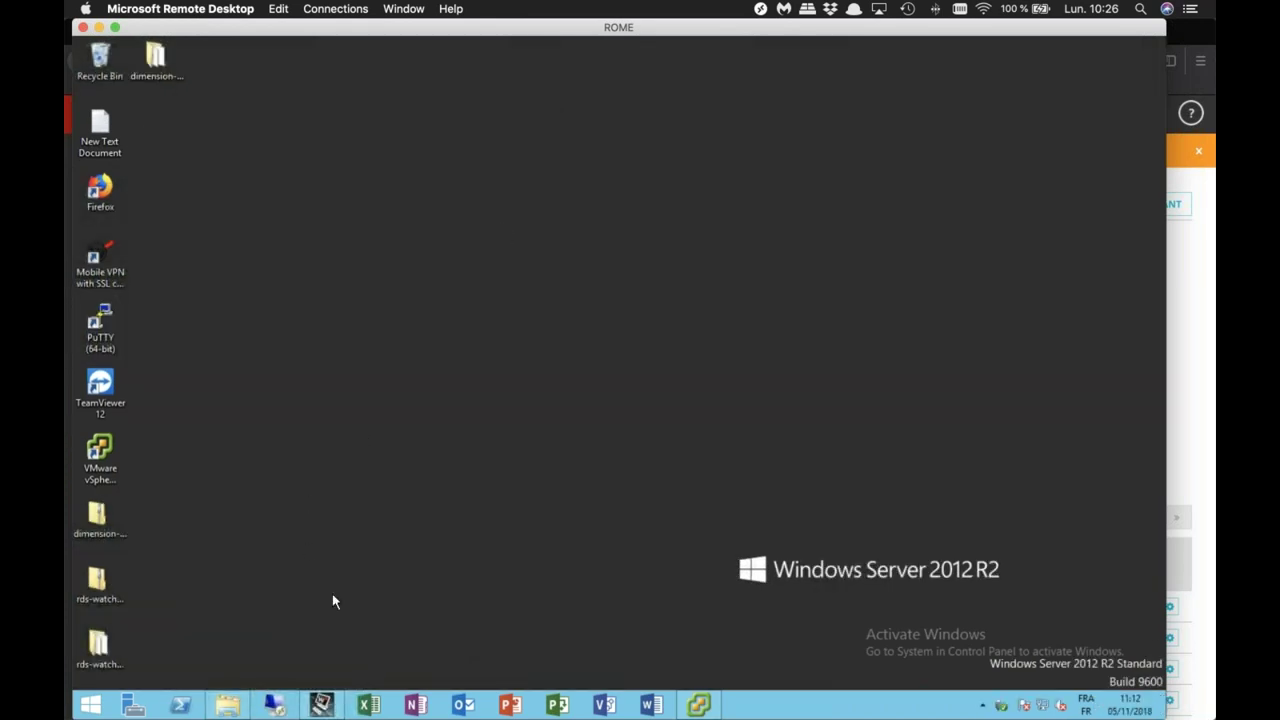
{"action": "left_click", "coordinate": [320, 705]}
{"action": "left_click", "coordinate": [320, 705]}
{"action": "left_click", "coordinate": [320, 705]}
{"action": "left_click", "coordinate": [183, 105]}
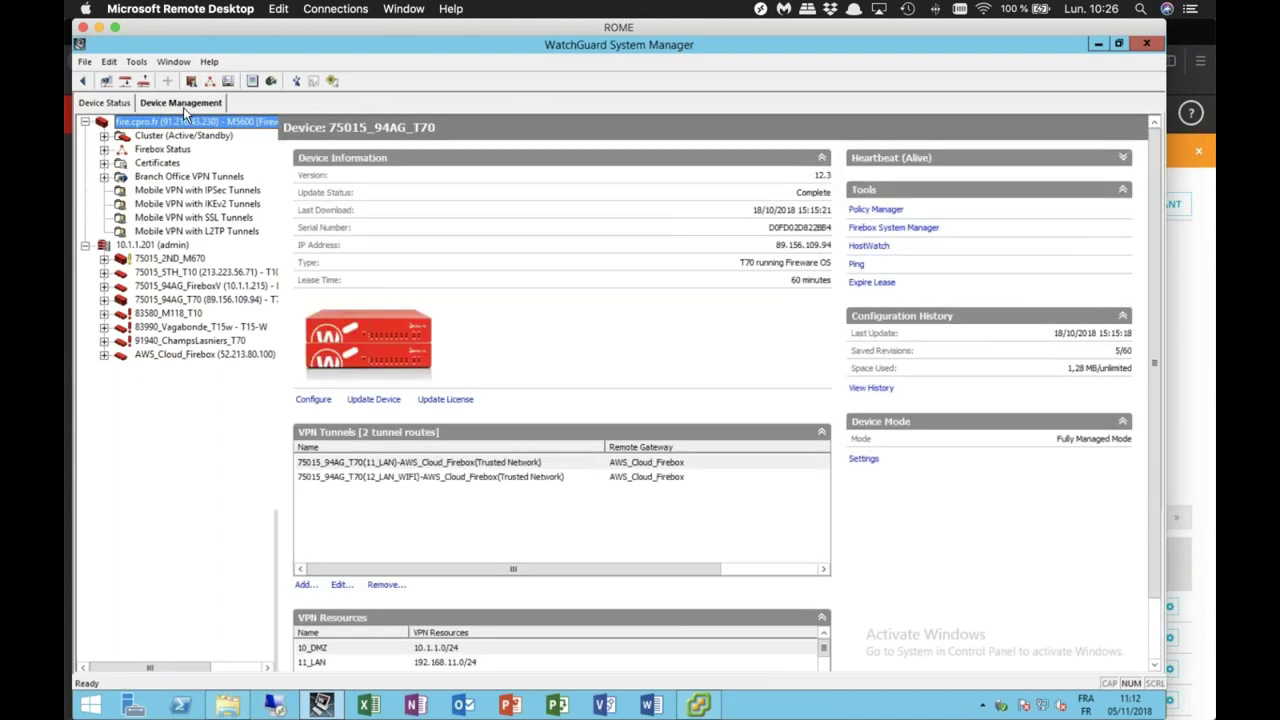
Step: Open the 75015_94AG_T70 configuration in Policy Manager, inspect its Threat Detection & Response settings and Account UUID field, and close them without changes
{"action": "left_click", "coordinate": [870, 210]}
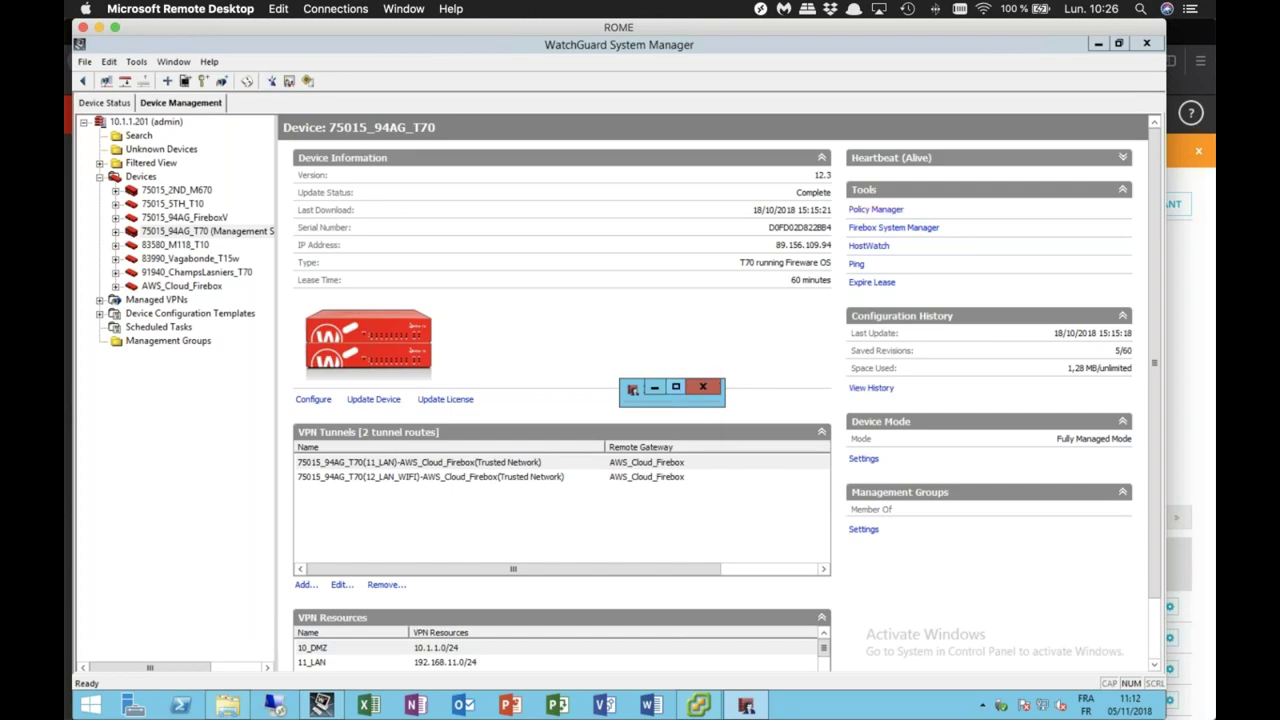
{"action": "left_click", "coordinate": [675, 386]}
{"action": "left_click", "coordinate": [336, 62]}
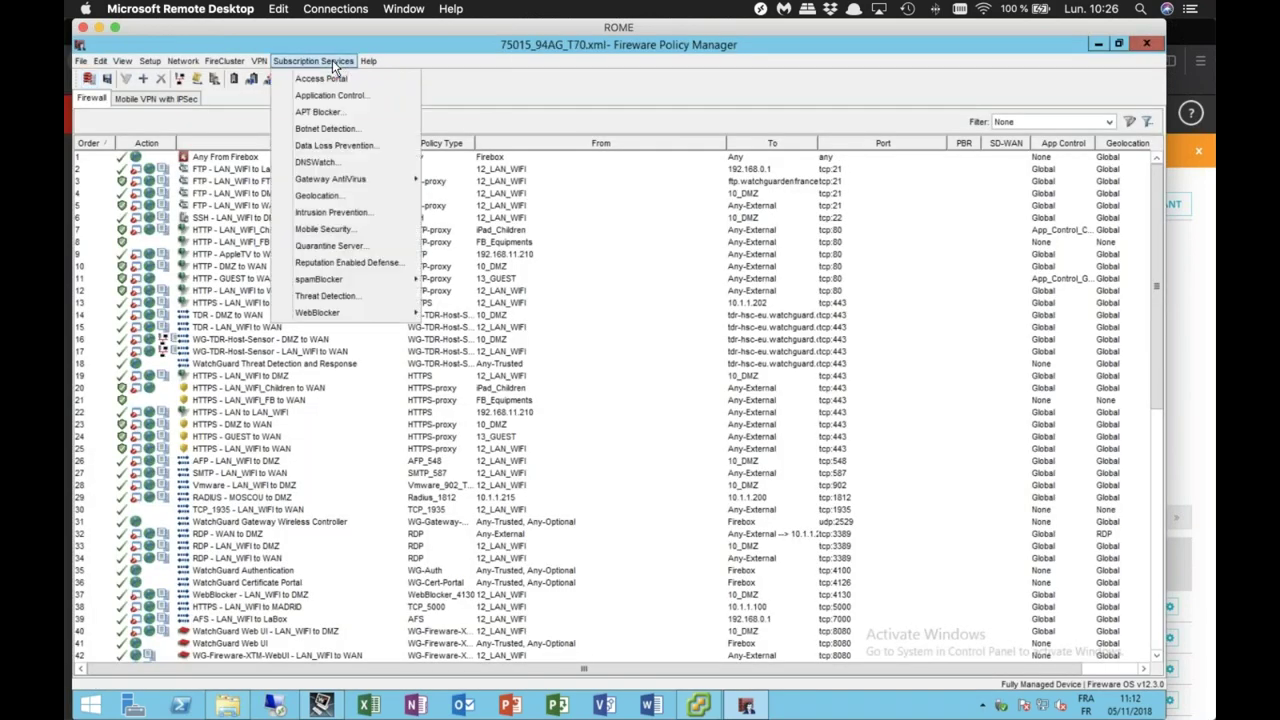
{"action": "left_click", "coordinate": [323, 297]}
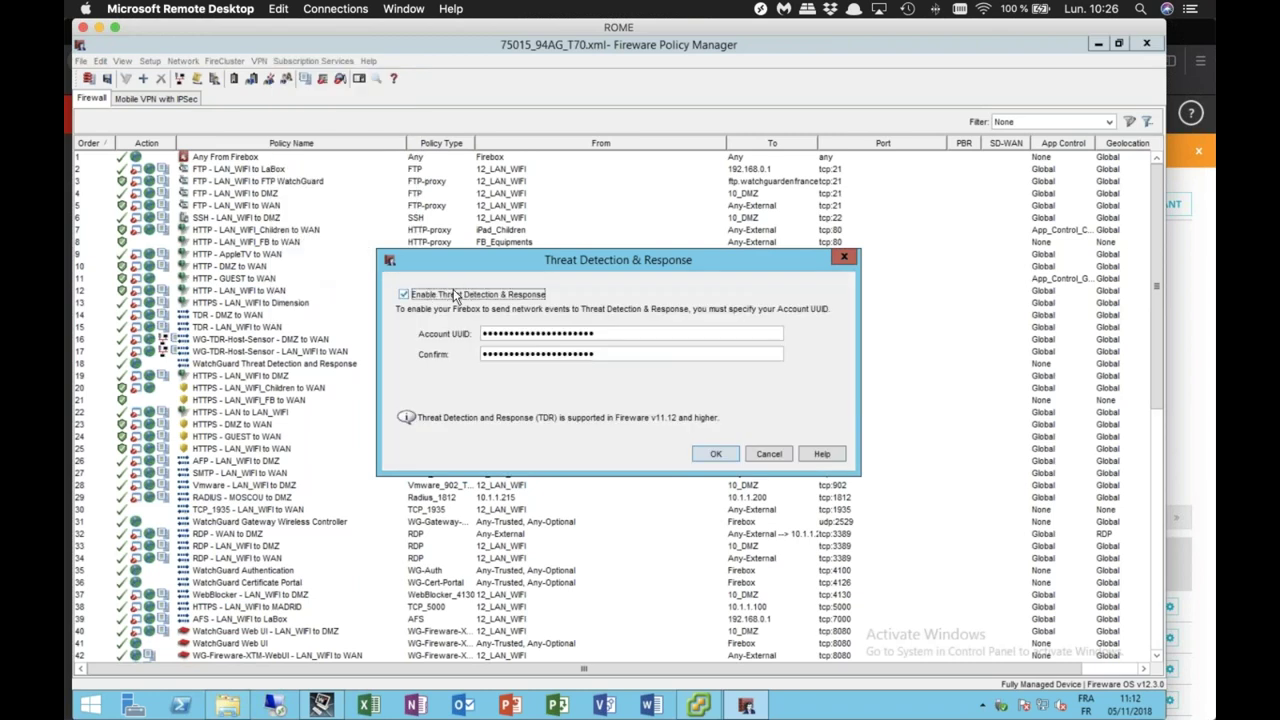
{"action": "left_click", "coordinate": [502, 340]}
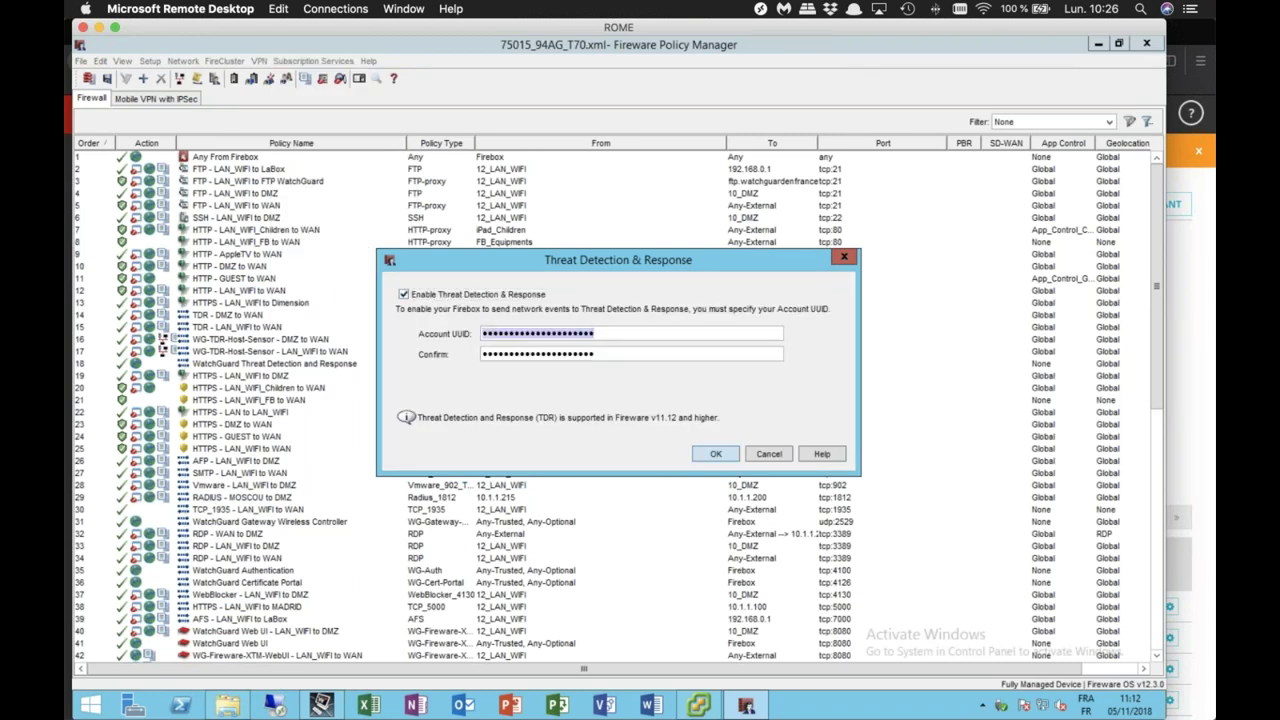
{"action": "left_click", "coordinate": [769, 455]}
Step: Switch back to the TDR Firebox page in Firefox and highlight the second 75015_94AG_T70 entry and the end of its serial number
{"action": "key", "text": "ctrl+Up"}
{"action": "left_click", "coordinate": [937, 337]}
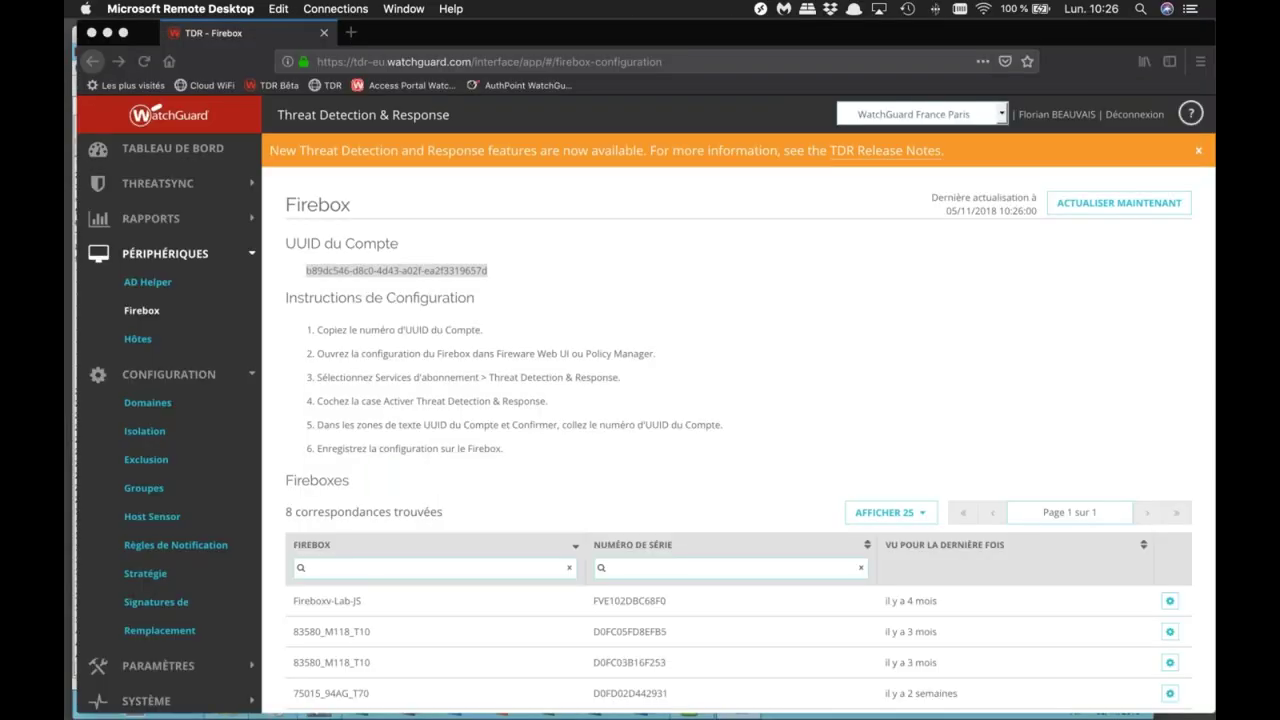
{"action": "scroll", "coordinate": [668, 567], "scroll_direction": "down", "scroll_amount": 2}
{"action": "scroll", "coordinate": [667, 560], "scroll_direction": "down", "scroll_amount": 1}
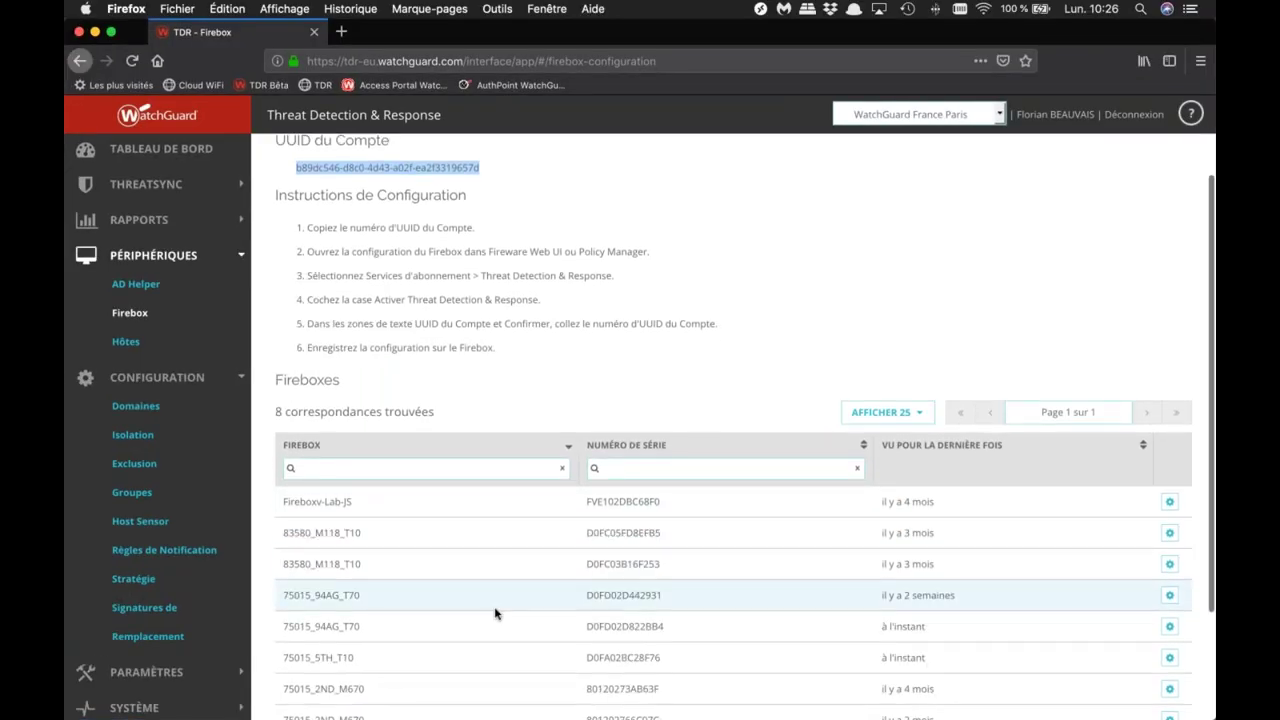
{"action": "left_click", "coordinate": [283, 626]}
{"action": "left_click_drag", "start_coordinate": [283, 626], "coordinate": [930, 628]}
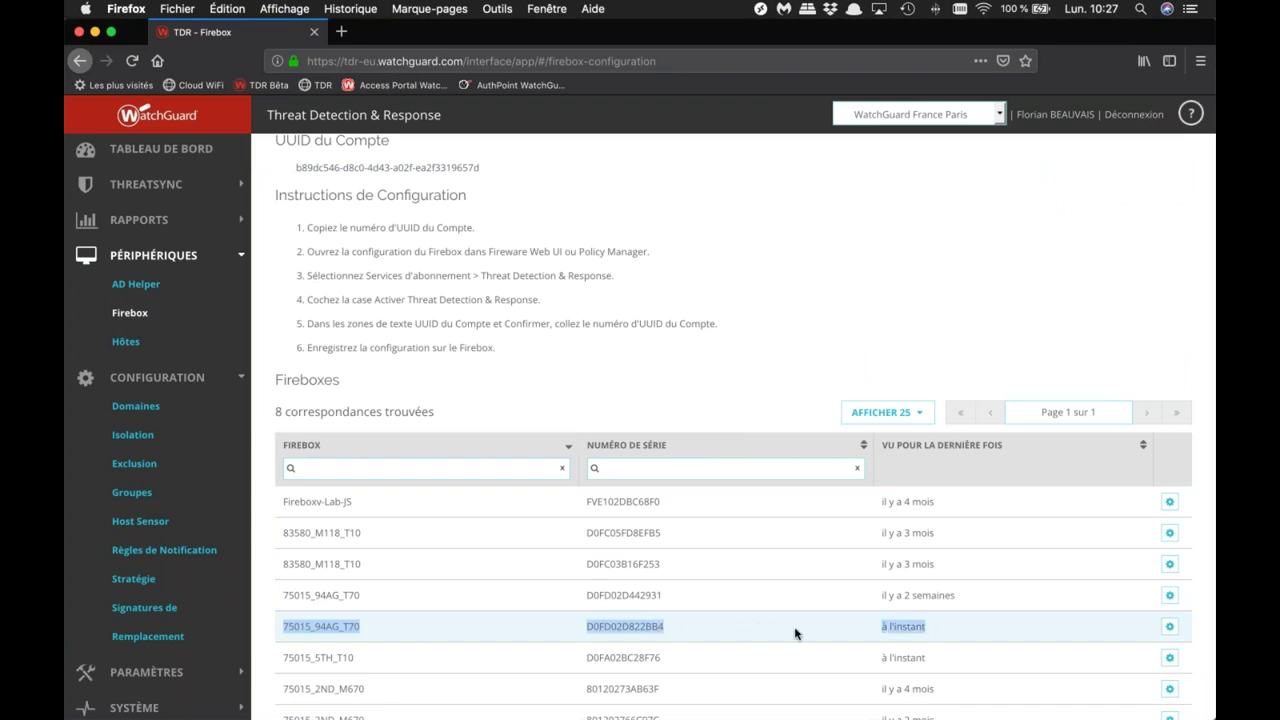
{"action": "left_click", "coordinate": [638, 626]}
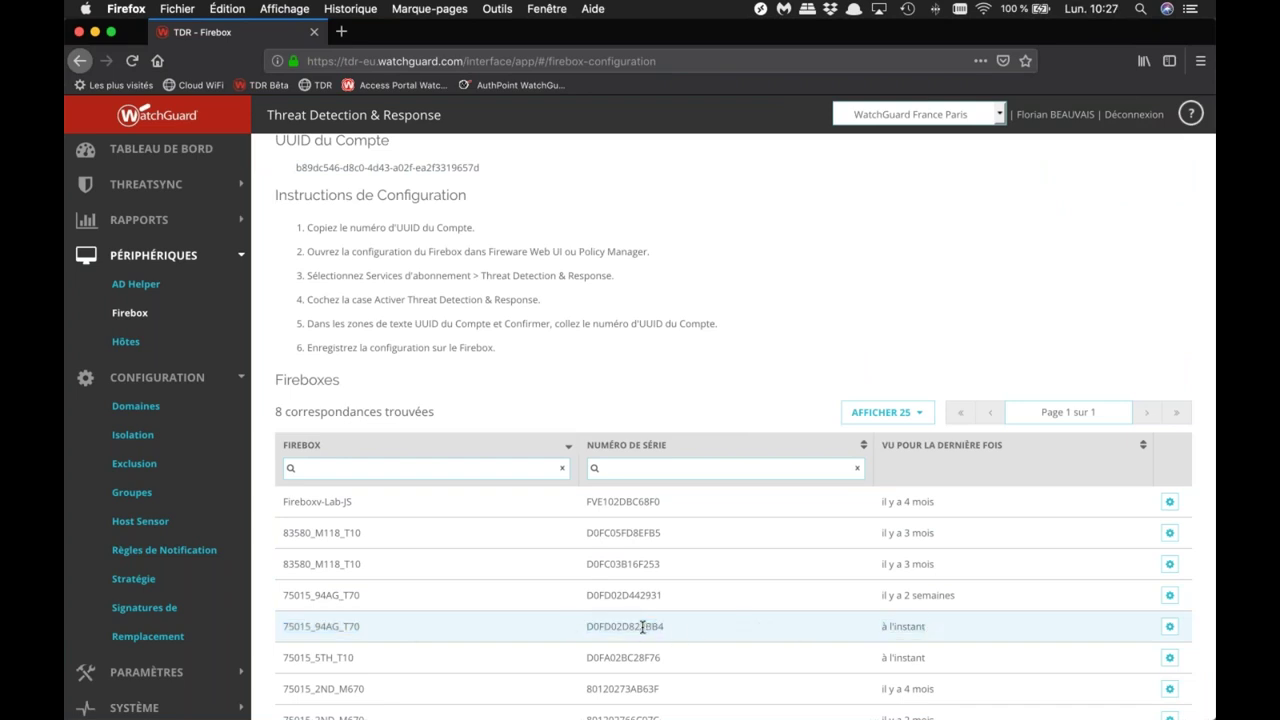
{"action": "left_click_drag", "start_coordinate": [637, 626], "coordinate": [706, 630]}
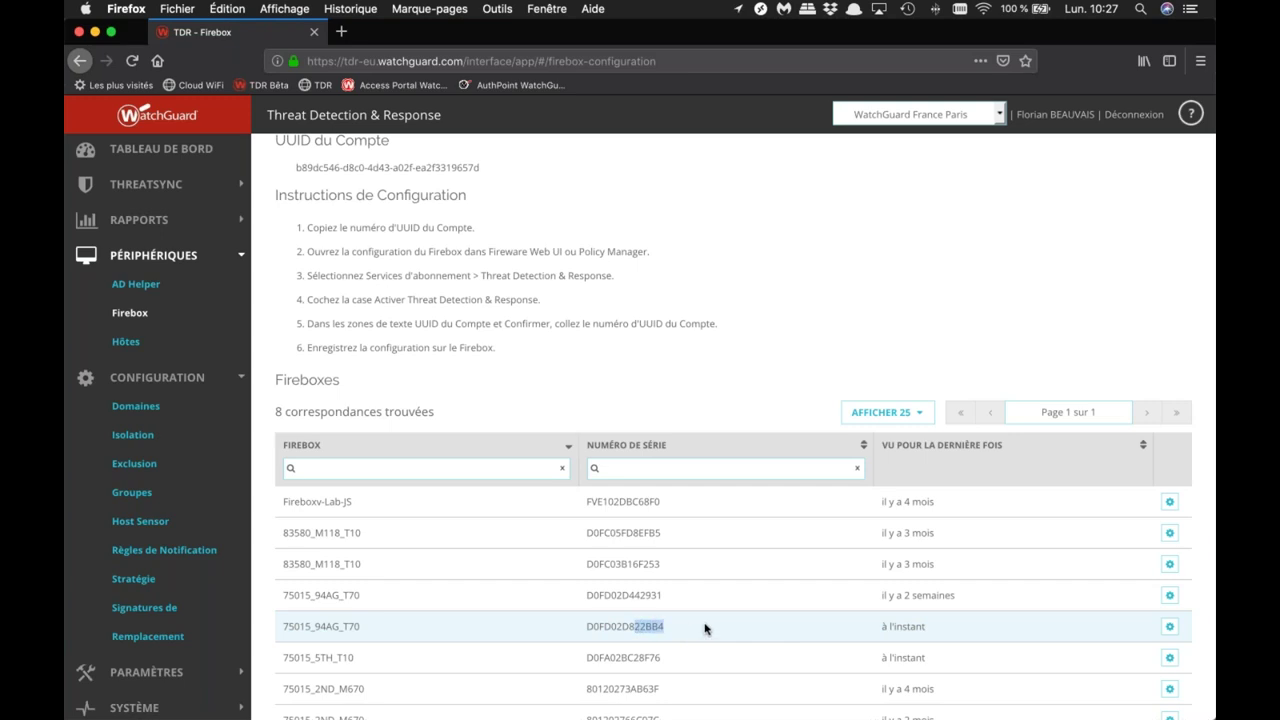